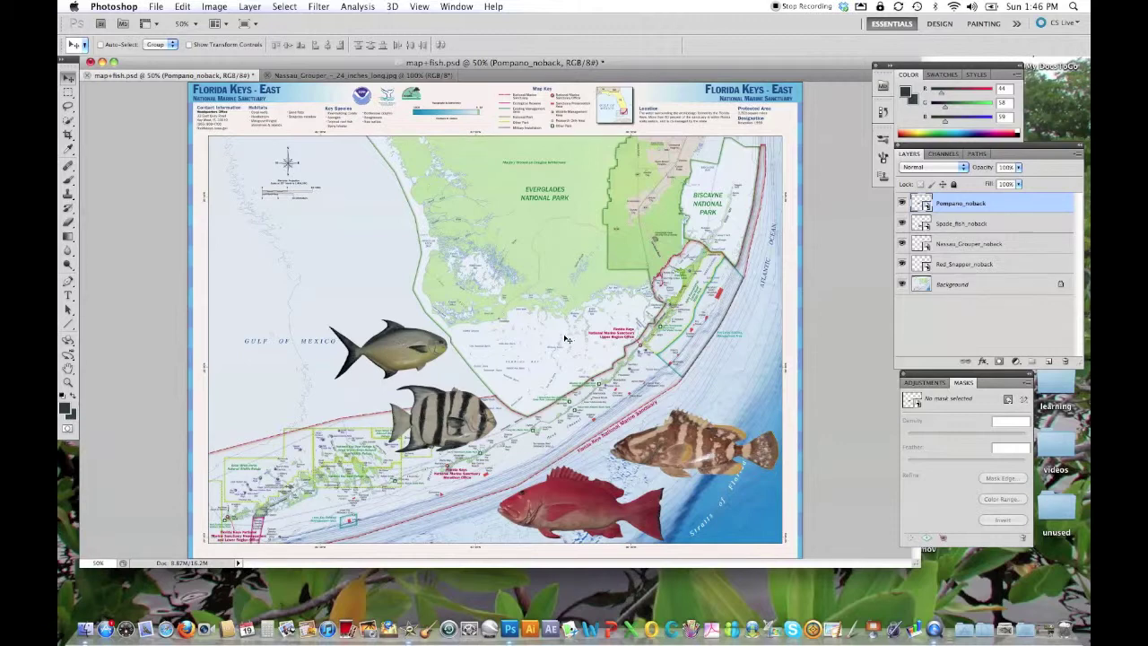
Hide the red snapper and Nassau grouper on the map, then show them again.
{"action": "left_click", "coordinate": [902, 264]}
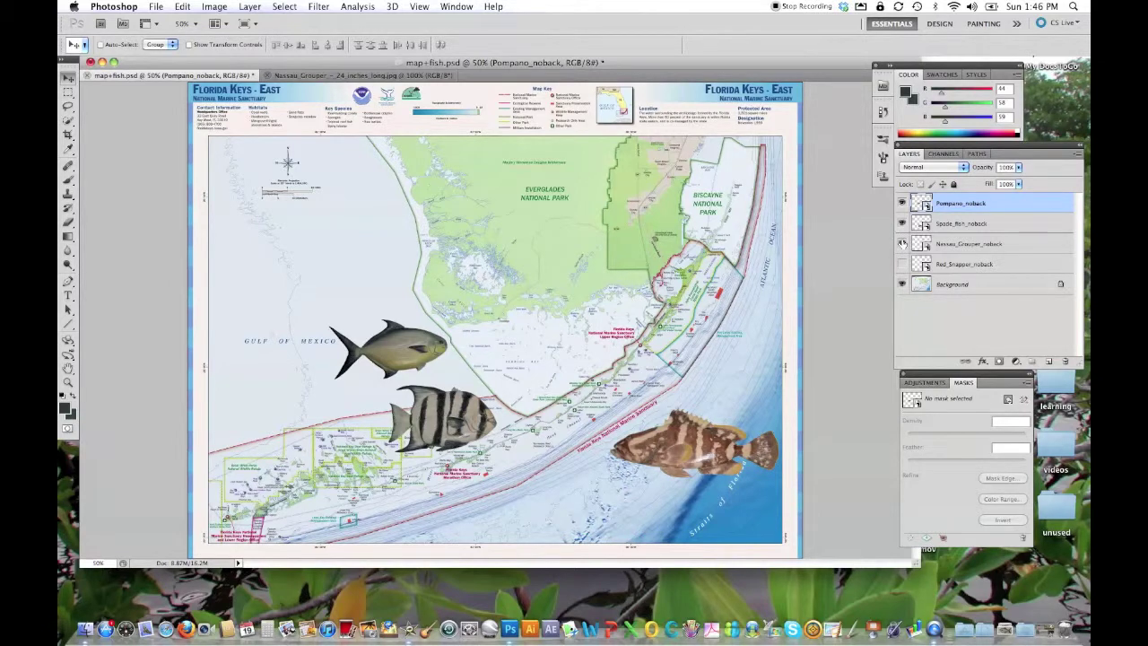
{"action": "left_click", "coordinate": [901, 243]}
{"action": "left_click", "coordinate": [901, 243]}
{"action": "left_click", "coordinate": [902, 264]}
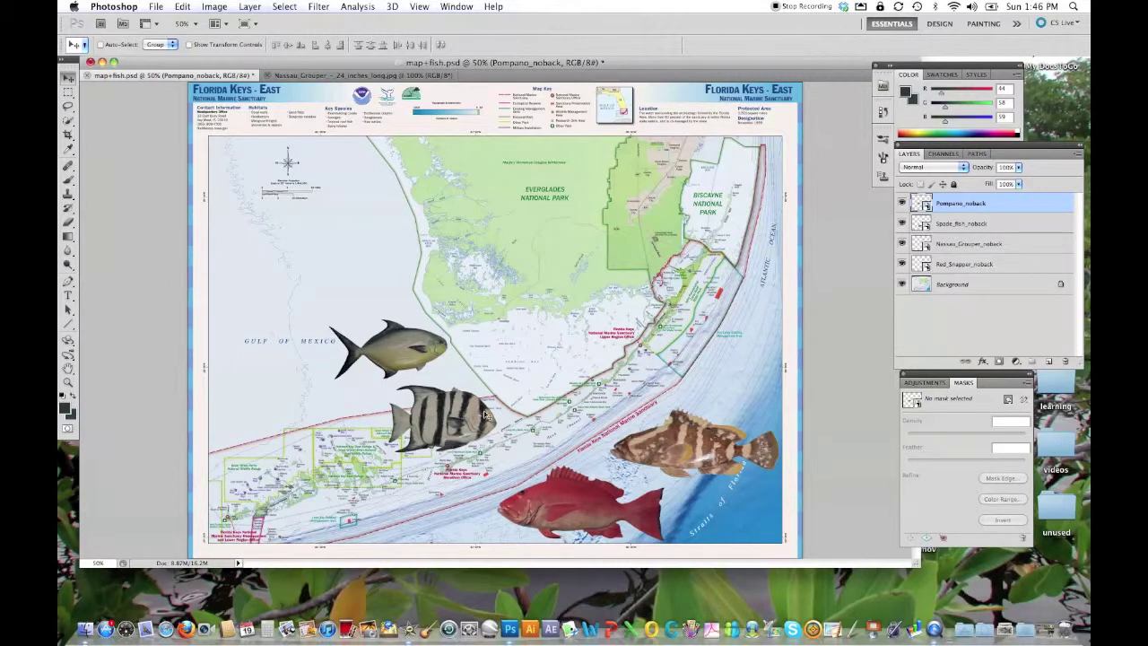
Check Photoshop's version information, then close the window.
{"action": "left_click", "coordinate": [125, 9]}
{"action": "left_click", "coordinate": [128, 21]}
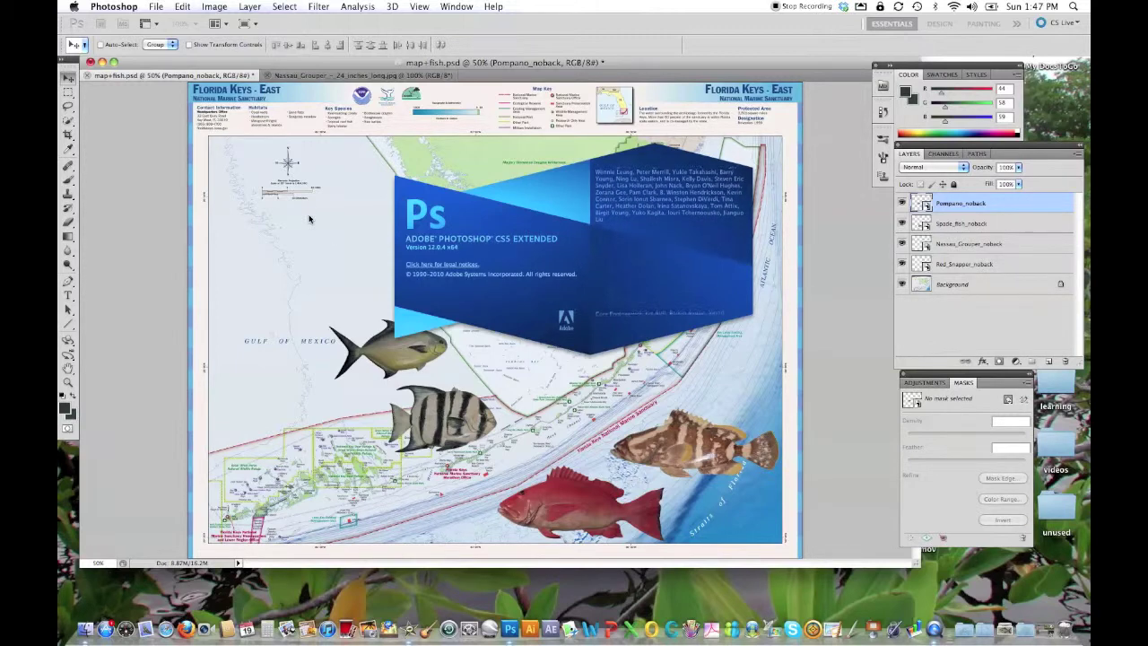
{"action": "left_click", "coordinate": [1046, 106]}
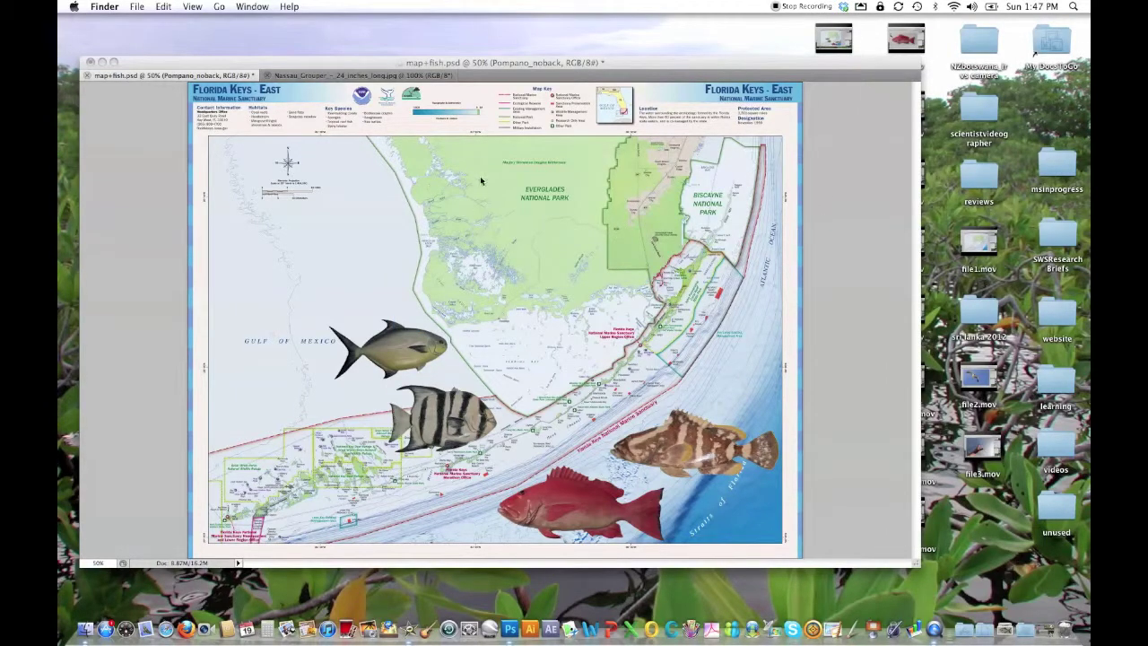
Switch to the Nassau grouper photo and select the Magic Wand tool.
{"action": "left_click", "coordinate": [328, 77]}
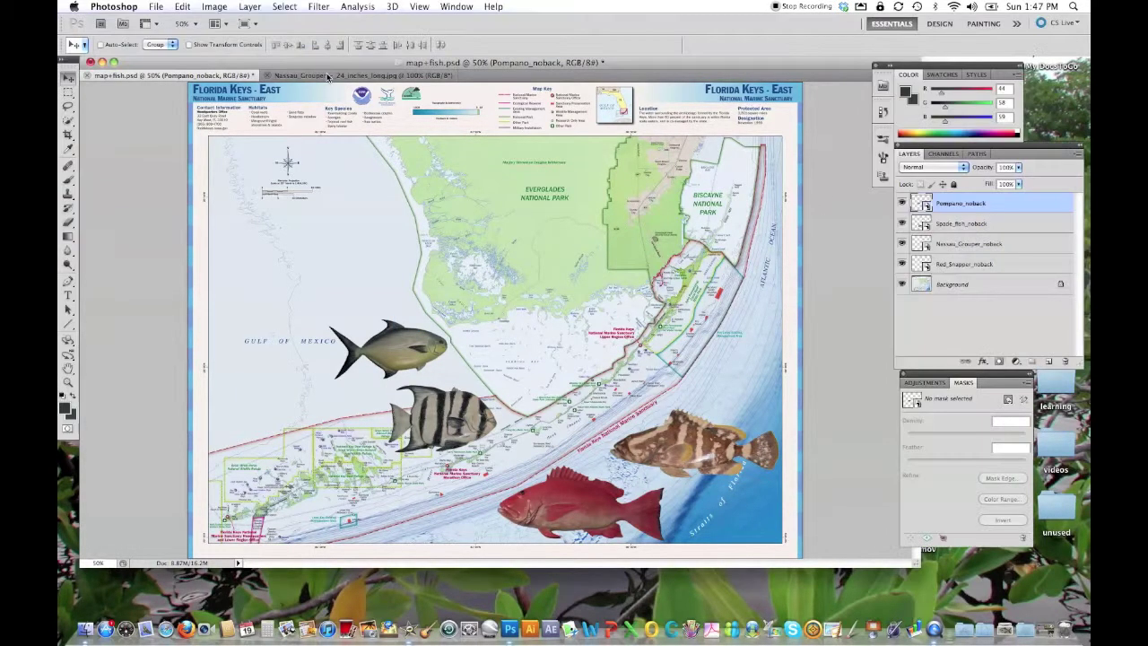
{"action": "left_click", "coordinate": [328, 77]}
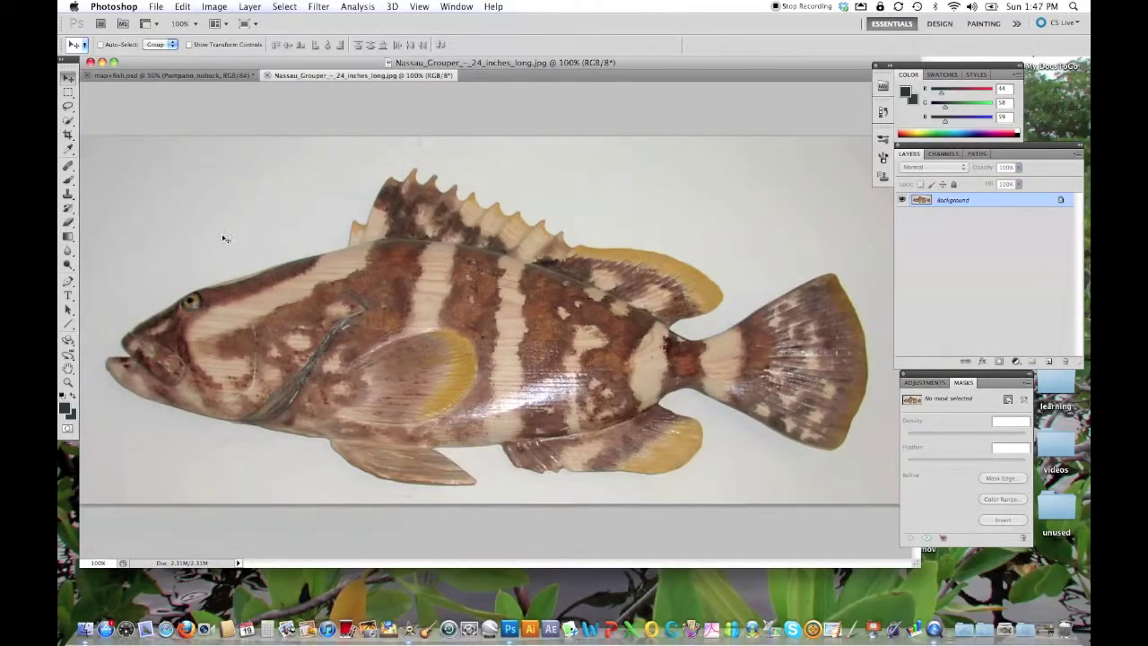
{"action": "left_click", "coordinate": [68, 120]}
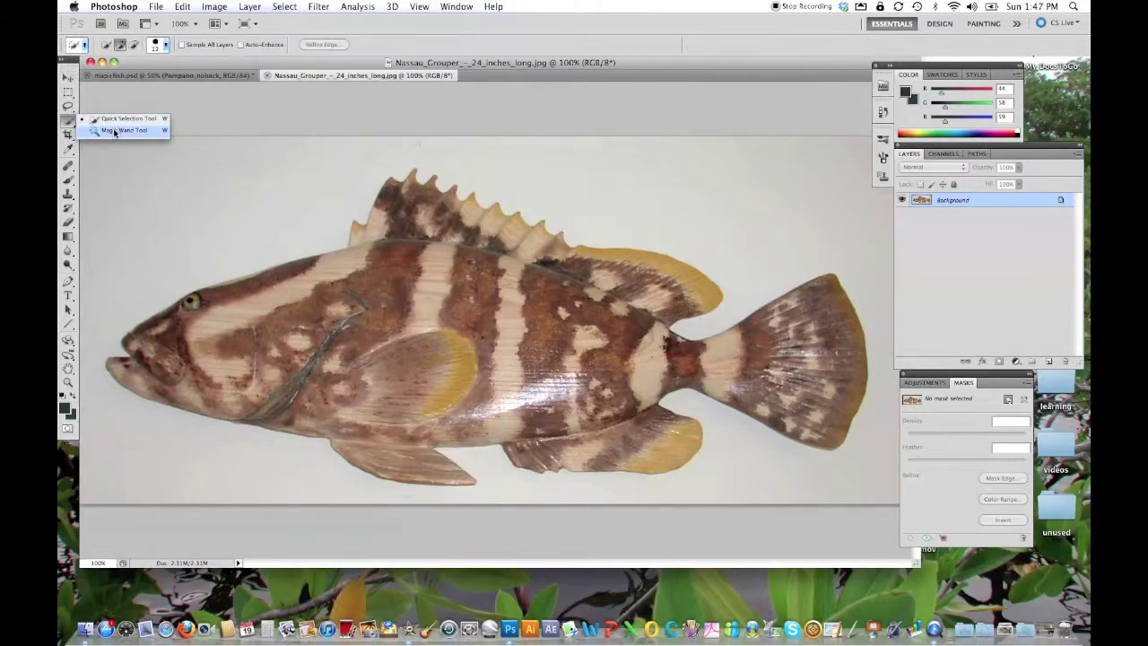
{"action": "left_click", "coordinate": [113, 129]}
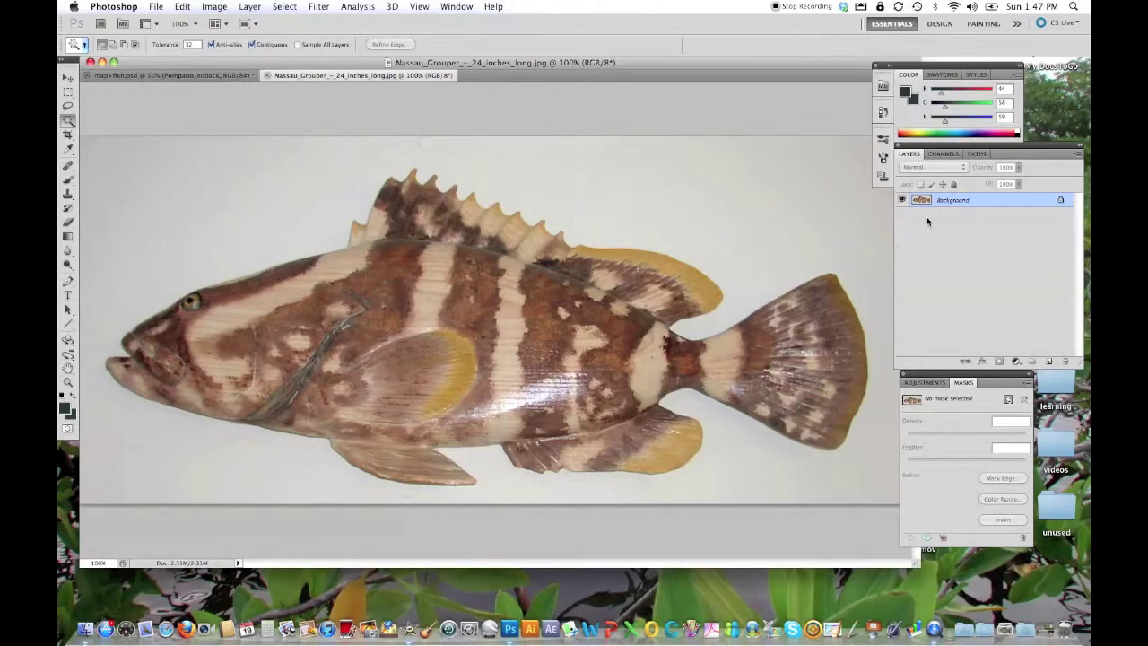
Convert the grouper's locked background into a regular layer named Layer 0.
{"action": "left_click", "coordinate": [249, 8]}
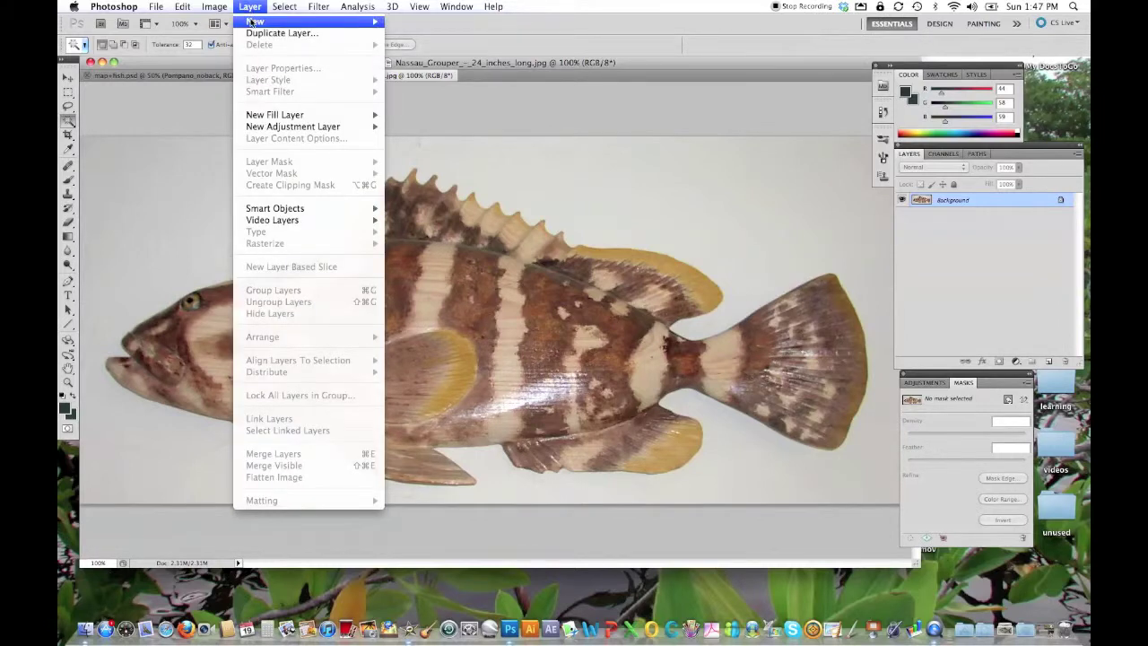
{"action": "mouse_move", "coordinate": [255, 22]}
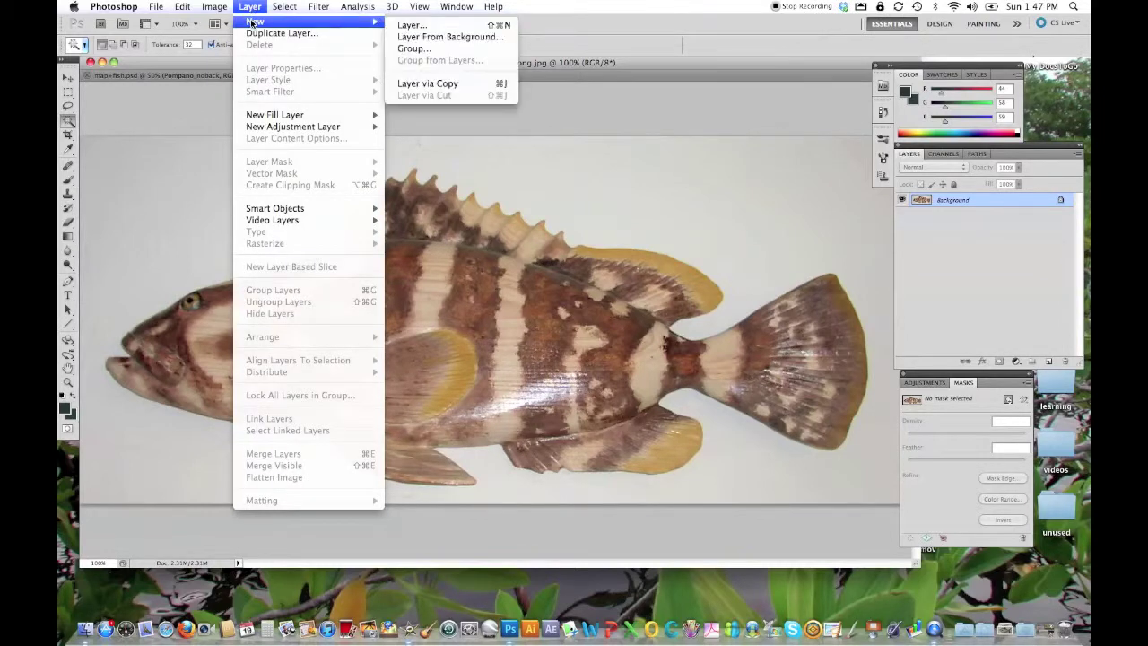
{"action": "left_click", "coordinate": [431, 38]}
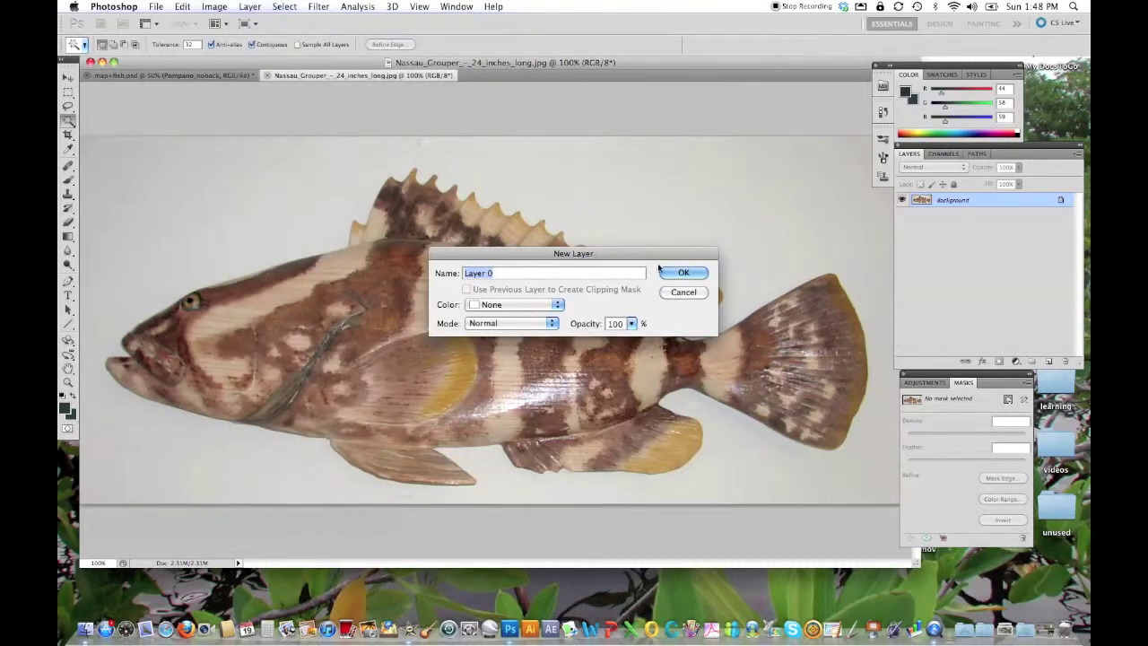
{"action": "left_click", "coordinate": [679, 274]}
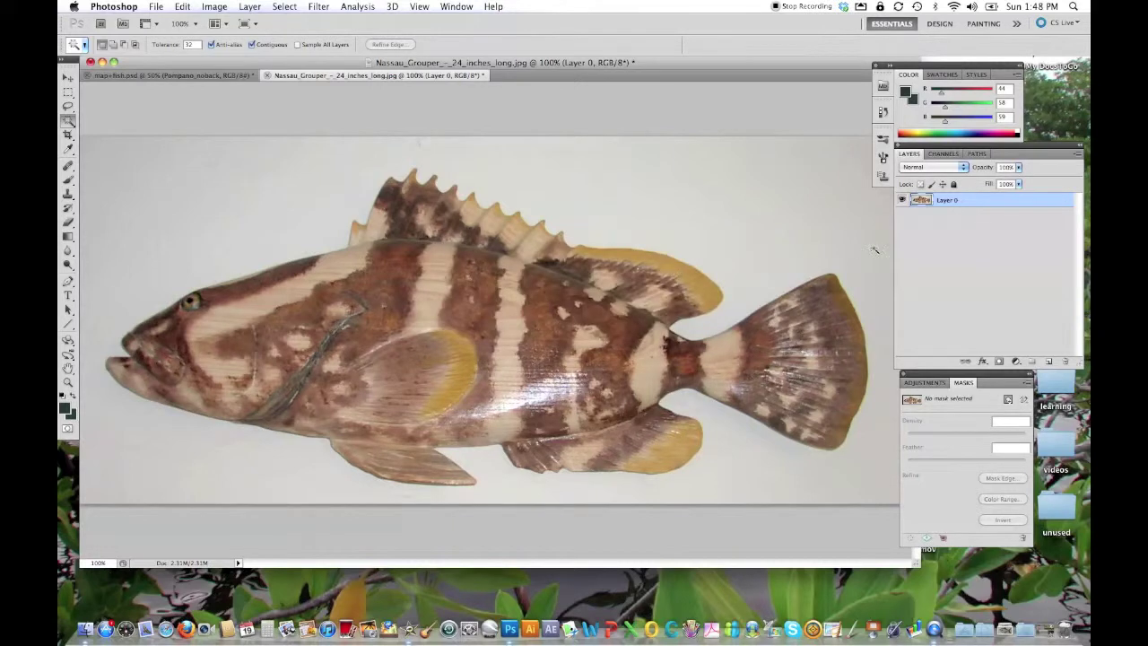
{"action": "double_click", "coordinate": [949, 201]}
Magic-wand the white background around the grouper and delete it to transparency.
{"action": "left_click", "coordinate": [259, 202]}
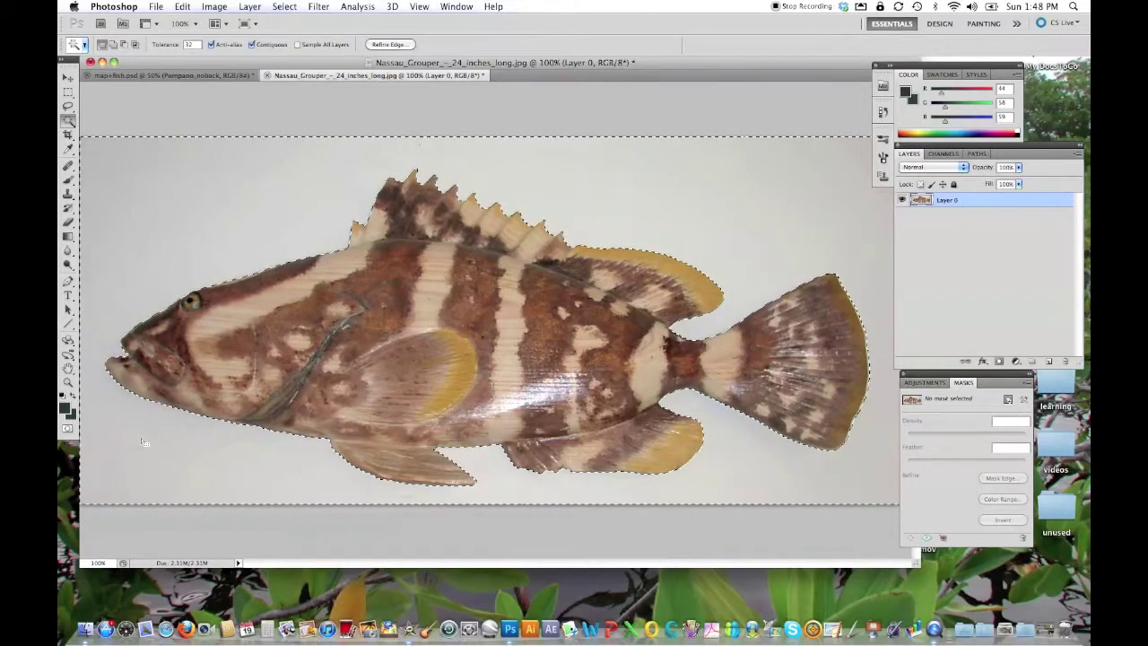
{"action": "key", "text": "Delete"}
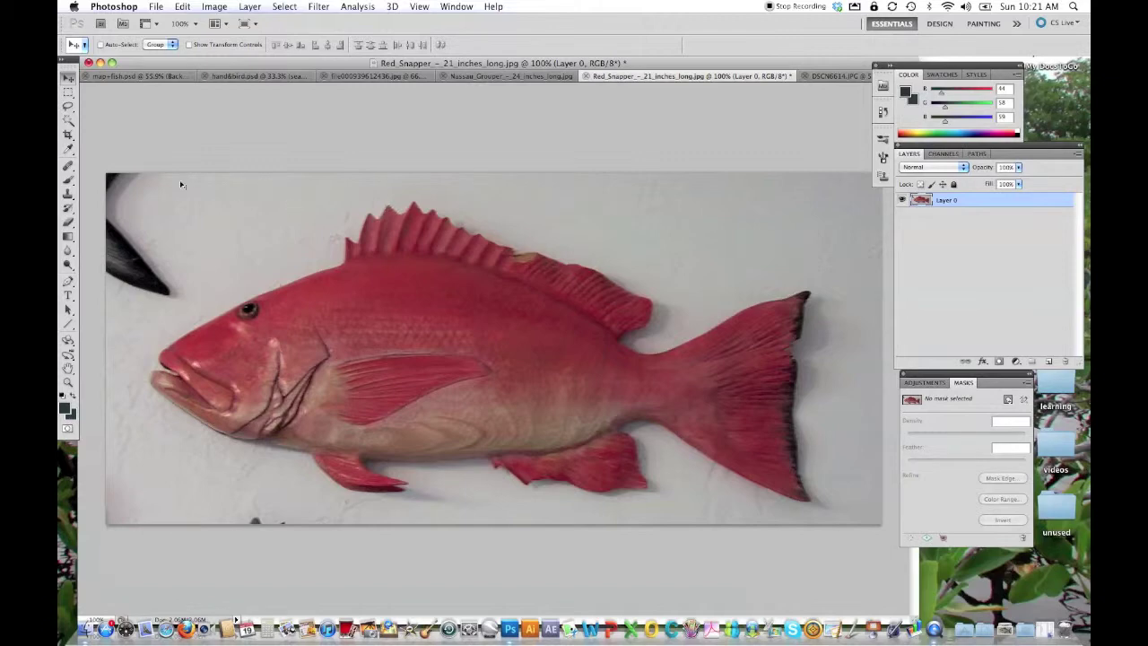
{"action": "left_click", "coordinate": [68, 121]}
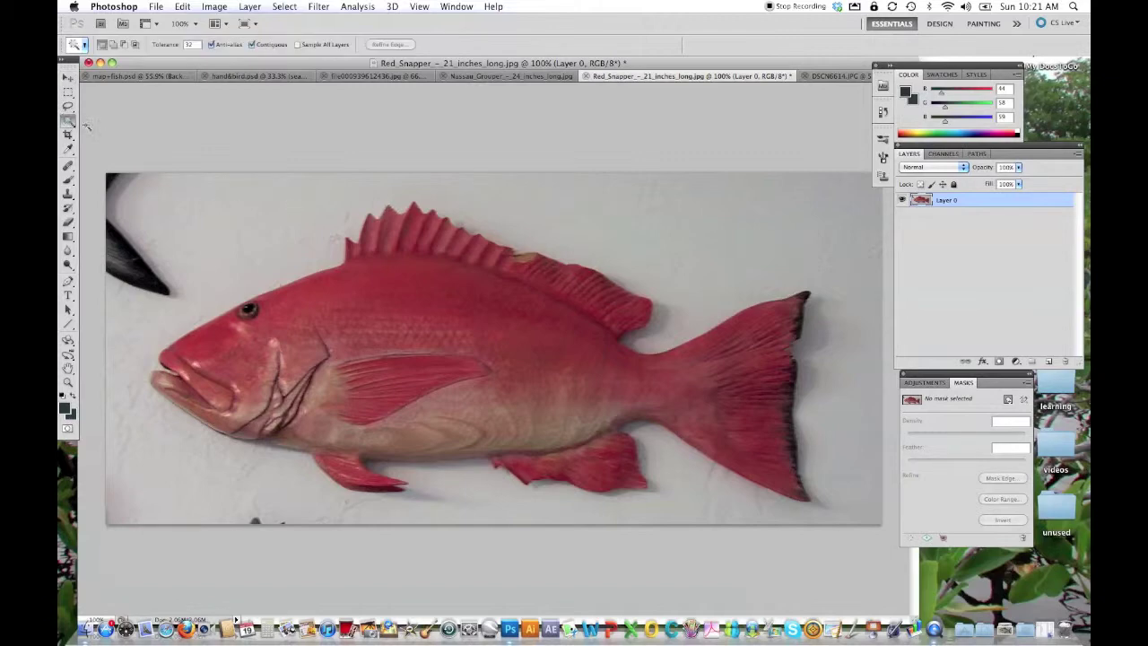
{"action": "left_click", "coordinate": [228, 209]}
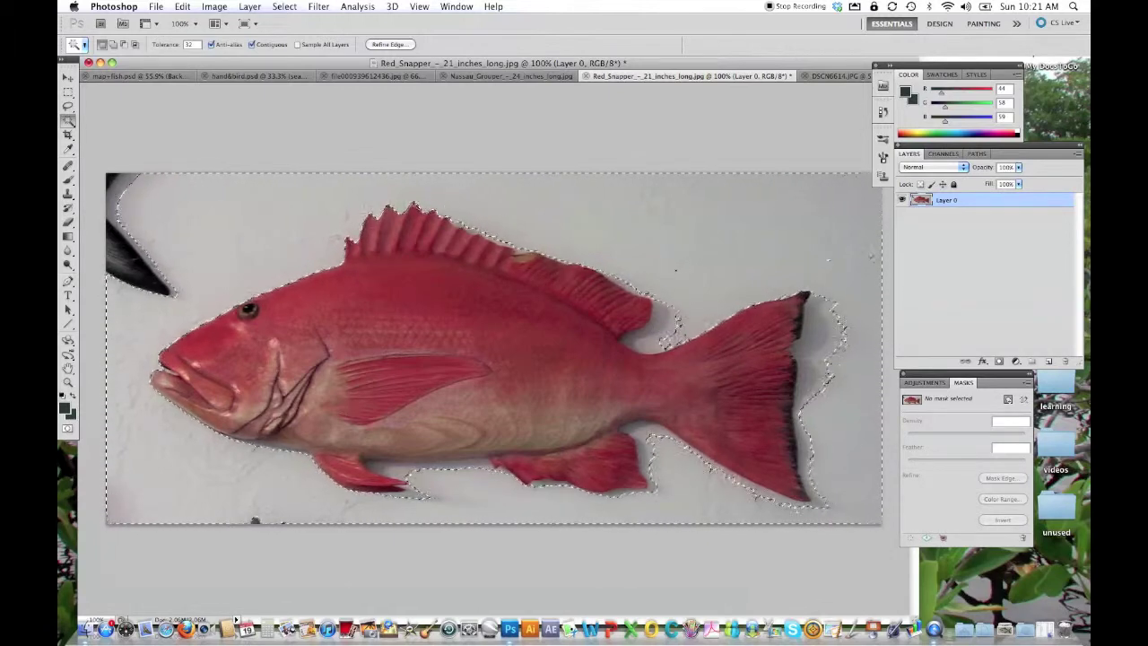
{"action": "left_click", "coordinate": [183, 7]}
{"action": "left_click", "coordinate": [191, 22]}
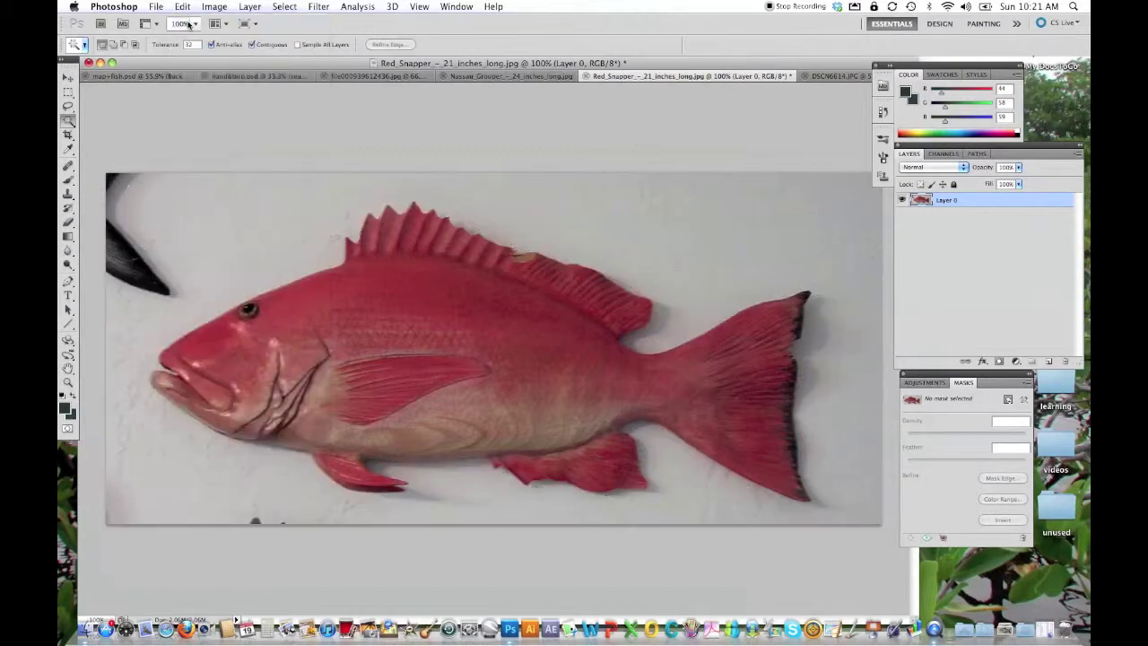
{"action": "left_click", "coordinate": [70, 122]}
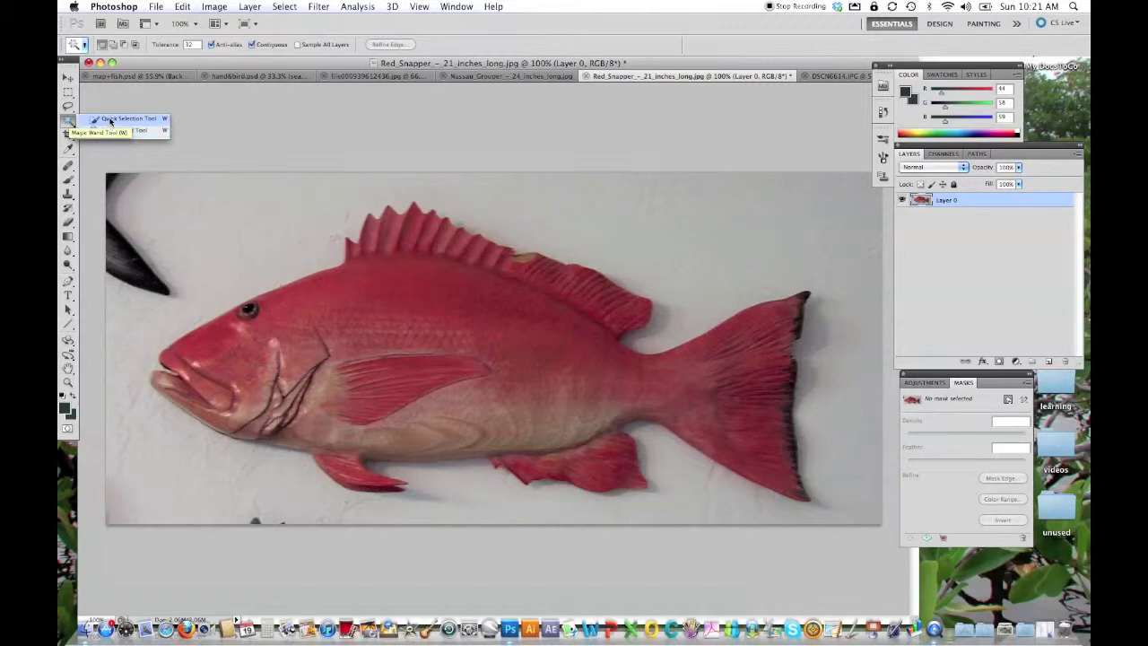
Quick-select the wall below the fins, right of the fish and along the tail, then delete it.
{"action": "left_click", "coordinate": [109, 120]}
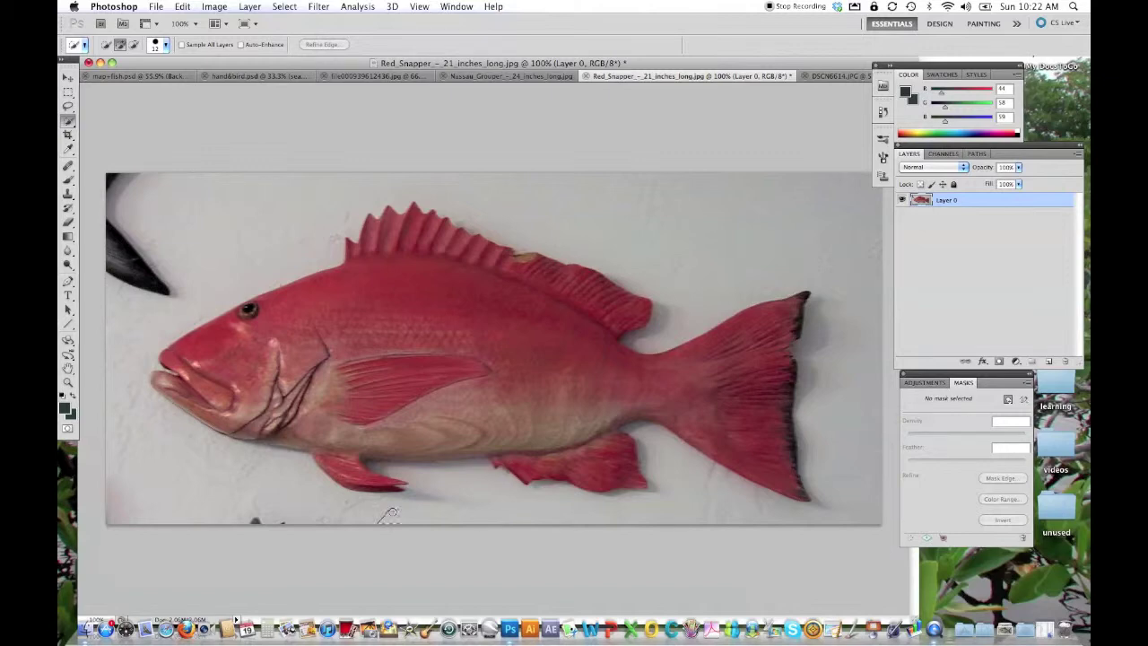
{"action": "left_click_drag", "start_coordinate": [389, 514], "coordinate": [318, 508]}
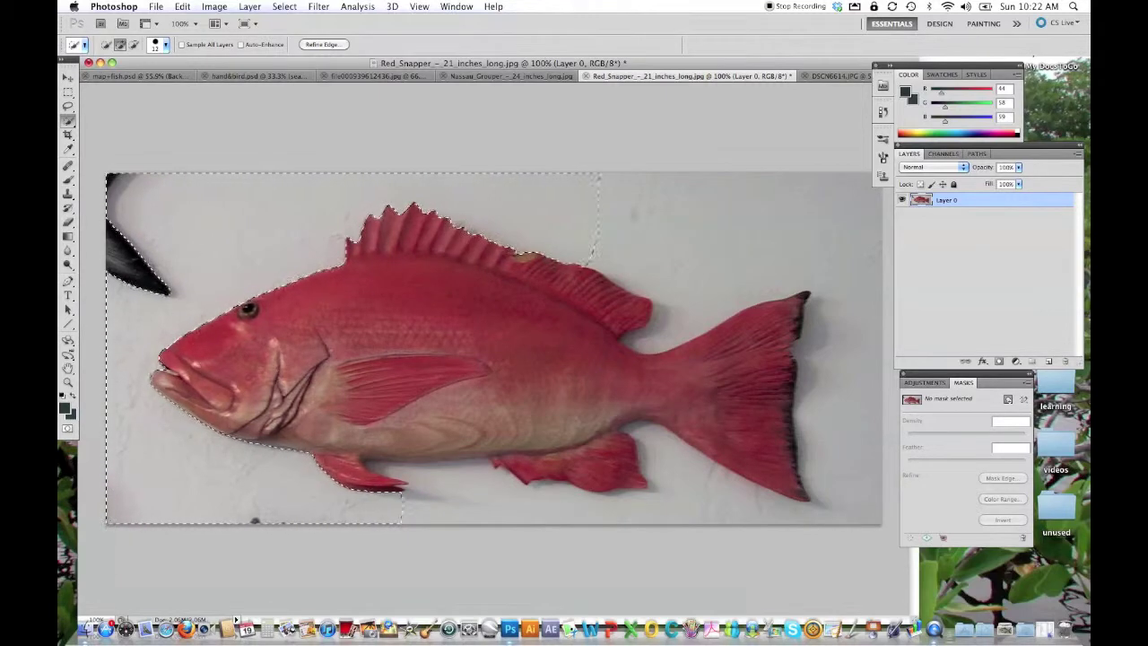
{"action": "left_click_drag", "start_coordinate": [667, 233], "coordinate": [730, 263]}
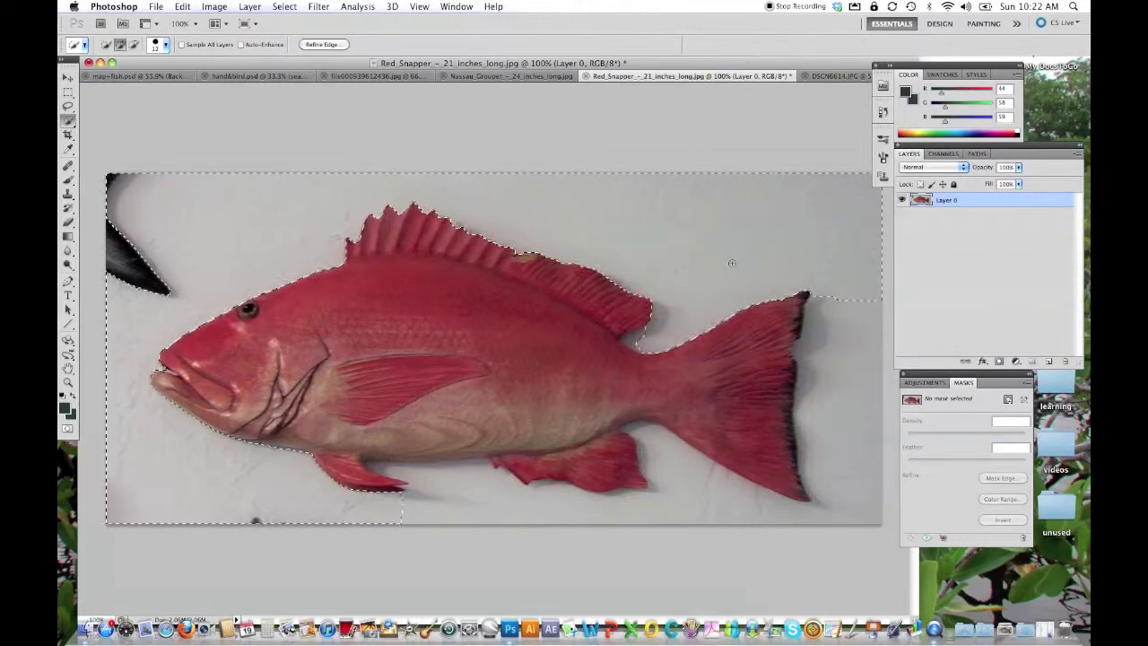
{"action": "mouse_move", "coordinate": [821, 374]}
{"action": "left_mouse_down"}
{"action": "mouse_move", "coordinate": [811, 448]}
{"action": "mouse_move", "coordinate": [834, 512]}
{"action": "mouse_move", "coordinate": [803, 431]}
{"action": "mouse_move", "coordinate": [761, 512]}
{"action": "mouse_move", "coordinate": [763, 475]}
{"action": "mouse_move", "coordinate": [695, 475]}
{"action": "mouse_move", "coordinate": [663, 440]}
{"action": "mouse_move", "coordinate": [596, 502]}
{"action": "mouse_move", "coordinate": [538, 480]}
{"action": "mouse_move", "coordinate": [448, 473]}
{"action": "left_mouse_up"}
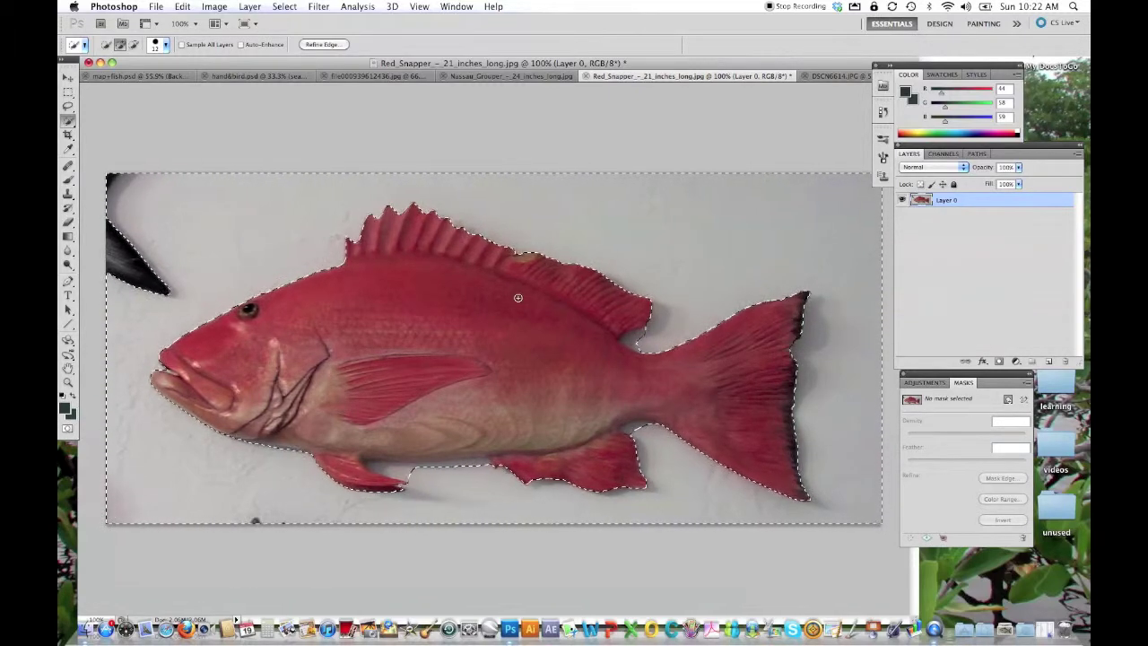
{"action": "key", "text": "Delete"}
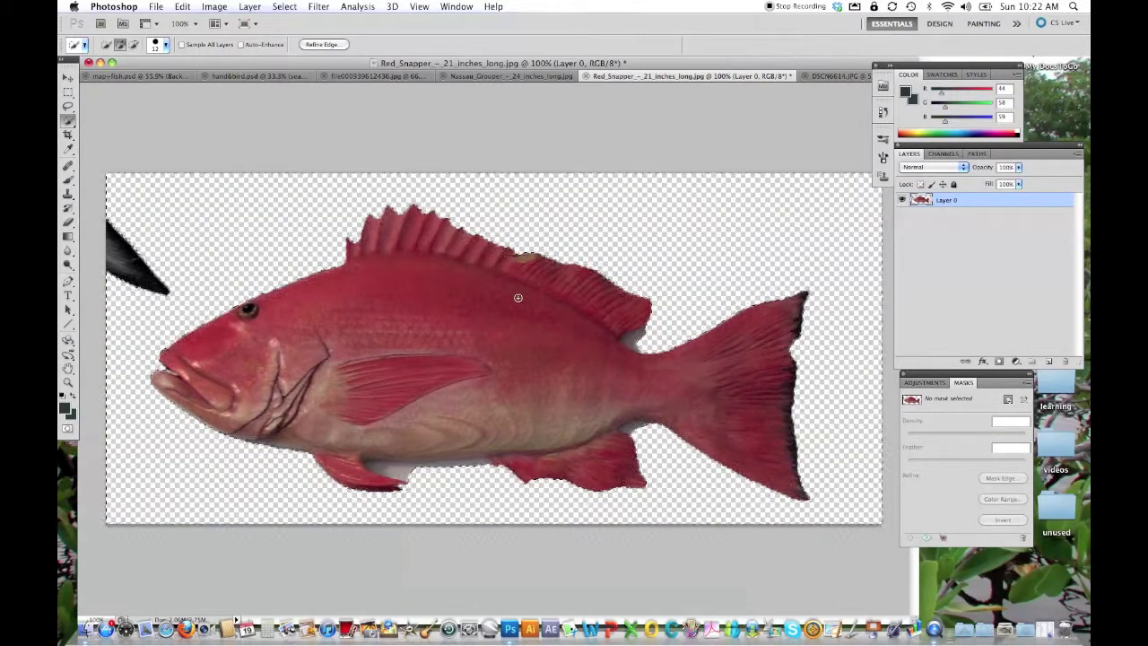
Magnify the snapper image to 200%.
{"action": "left_click", "coordinate": [420, 7]}
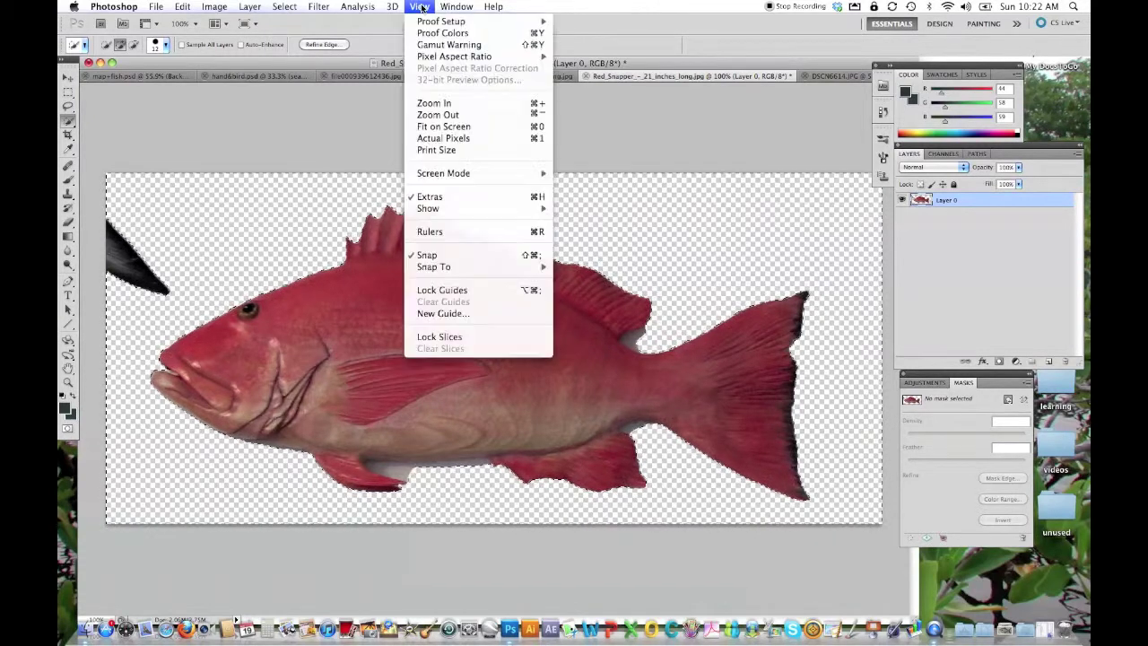
{"action": "left_click", "coordinate": [426, 103]}
{"action": "scroll", "coordinate": [426, 101], "scroll_direction": "down", "scroll_amount": 3}
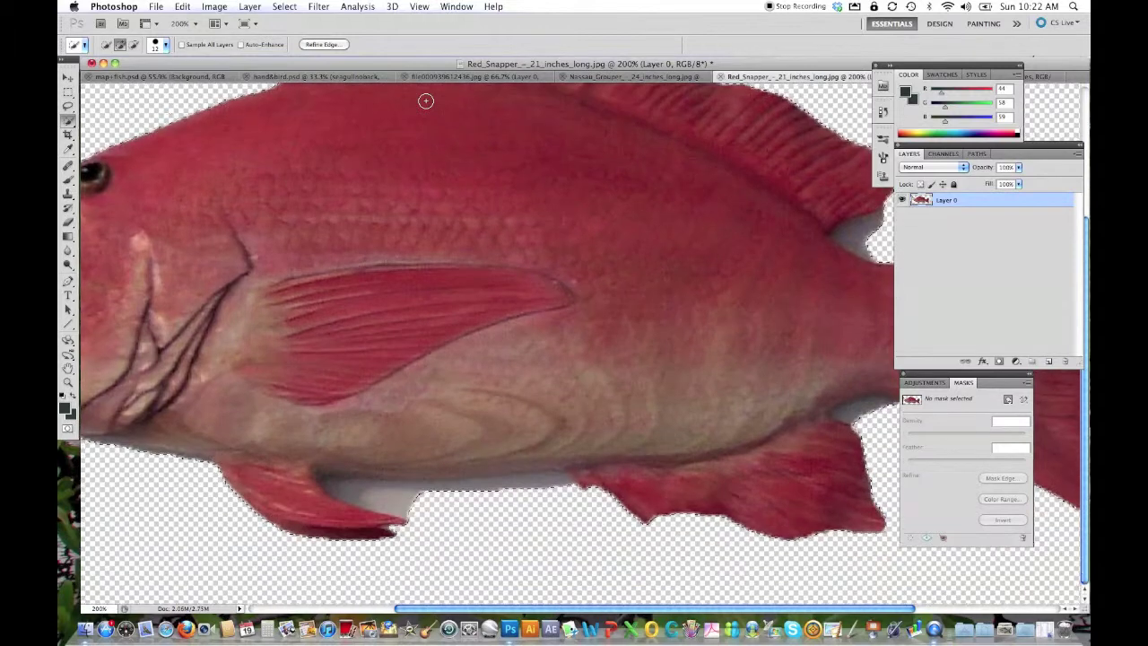
{"action": "scroll", "coordinate": [418, 221], "scroll_direction": "right", "scroll_amount": 5}
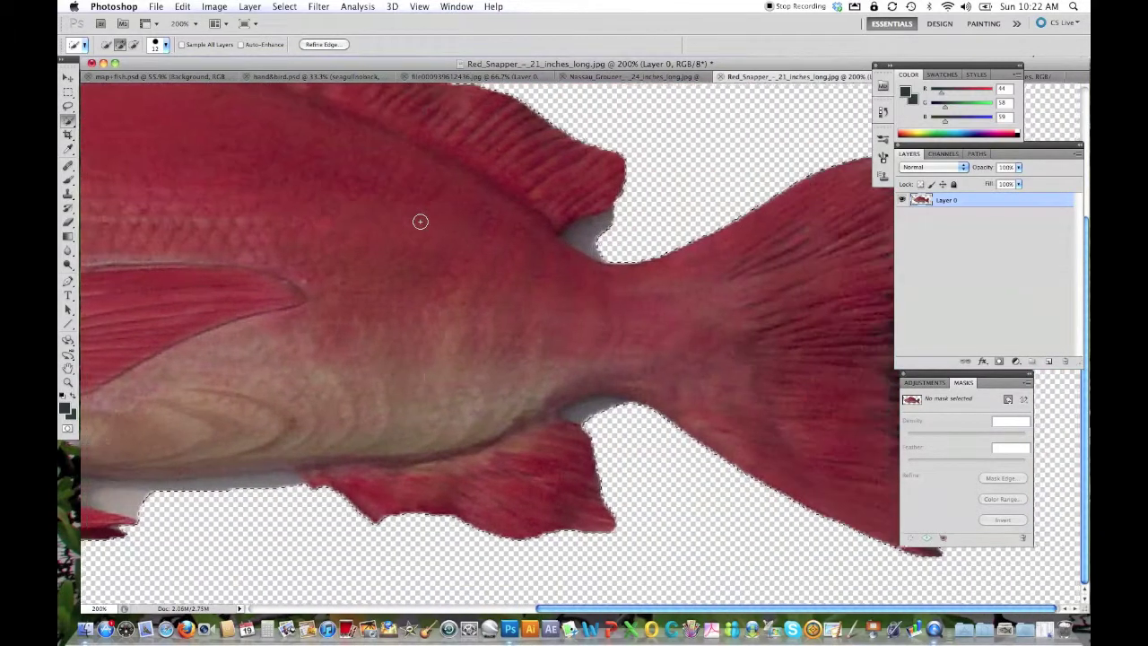
{"action": "scroll", "coordinate": [420, 221], "scroll_direction": "right", "scroll_amount": 1}
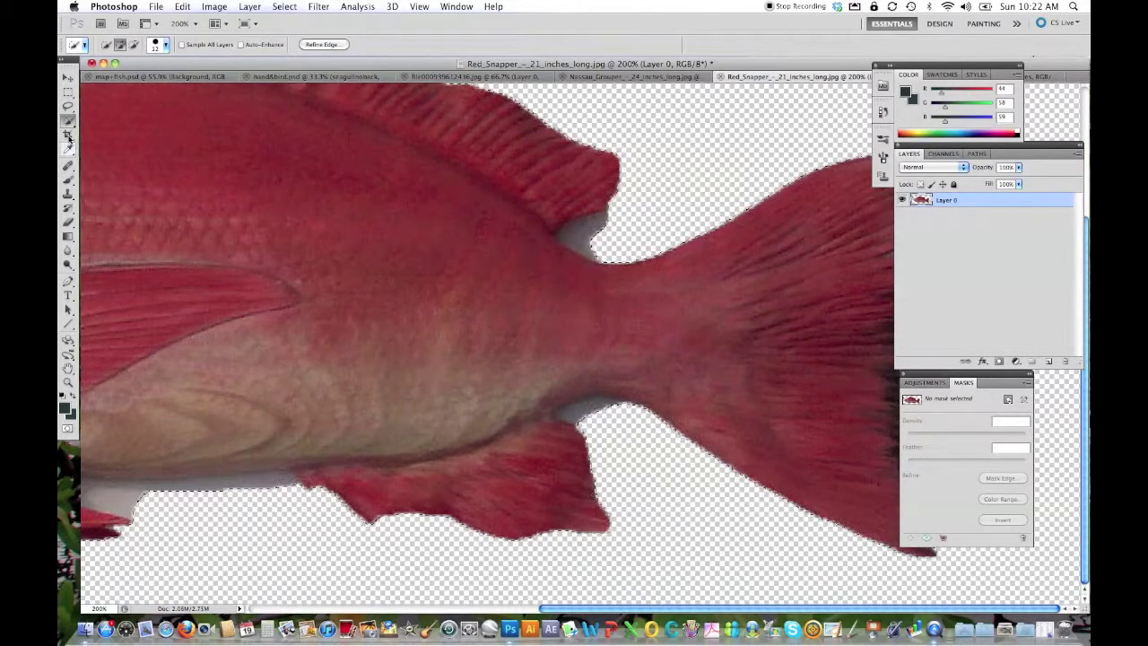
Lasso the grey notch under the snapper's dorsal fin.
{"action": "left_click", "coordinate": [67, 106]}
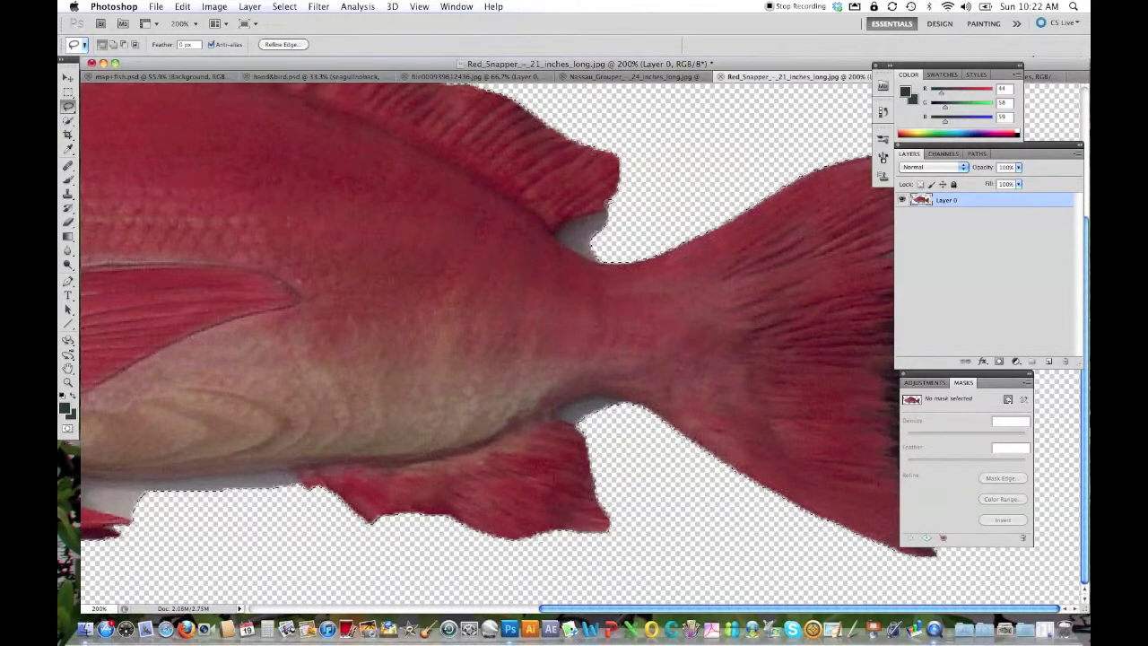
{"action": "key", "text": "super+d"}
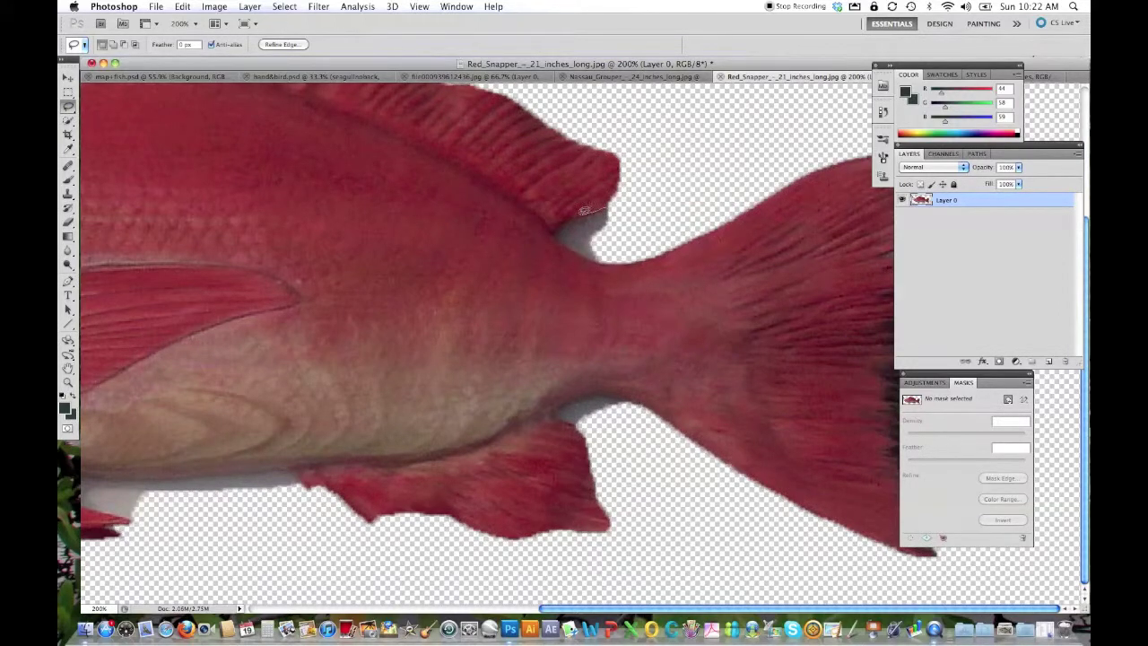
{"action": "mouse_move", "coordinate": [583, 211]}
{"action": "left_mouse_down"}
{"action": "mouse_move", "coordinate": [558, 223]}
{"action": "mouse_move", "coordinate": [563, 240]}
{"action": "left_mouse_up"}
{"action": "left_click_drag", "start_coordinate": [610, 256], "coordinate": [612, 208]}
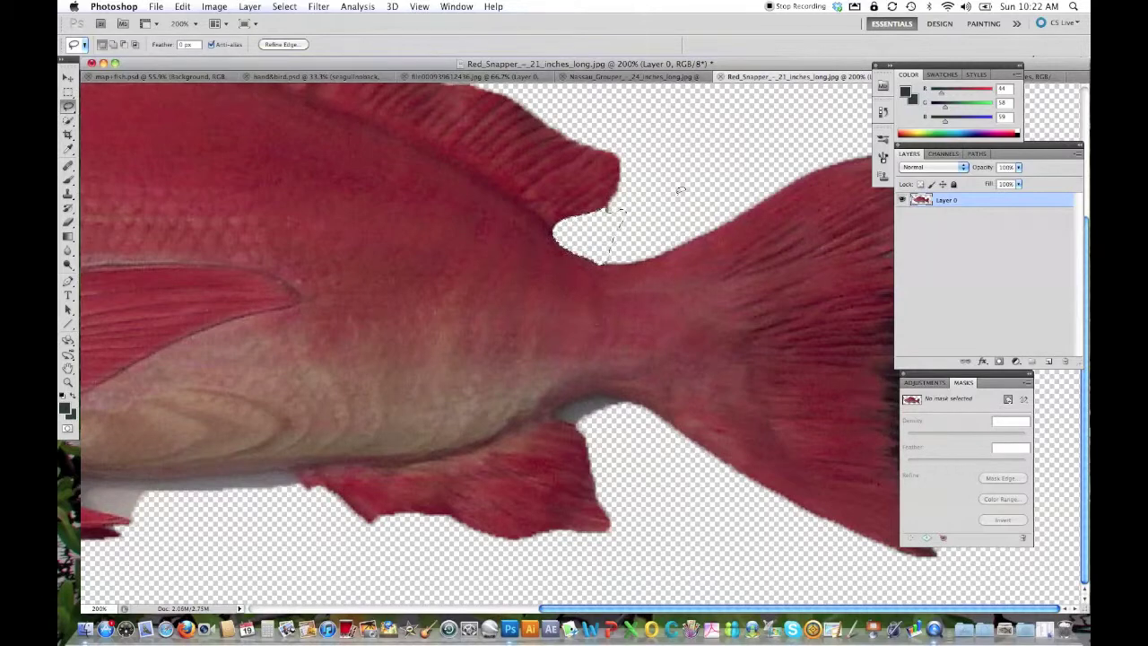
{"action": "left_click", "coordinate": [625, 395]}
Lasso and delete the leftover grey patches at the tail junction.
{"action": "mouse_move", "coordinate": [626, 396]}
{"action": "left_mouse_down"}
{"action": "mouse_move", "coordinate": [555, 405]}
{"action": "mouse_move", "coordinate": [578, 419]}
{"action": "mouse_move", "coordinate": [635, 410]}
{"action": "mouse_move", "coordinate": [612, 391]}
{"action": "mouse_move", "coordinate": [606, 401]}
{"action": "left_mouse_up"}
{"action": "key", "text": "Delete"}
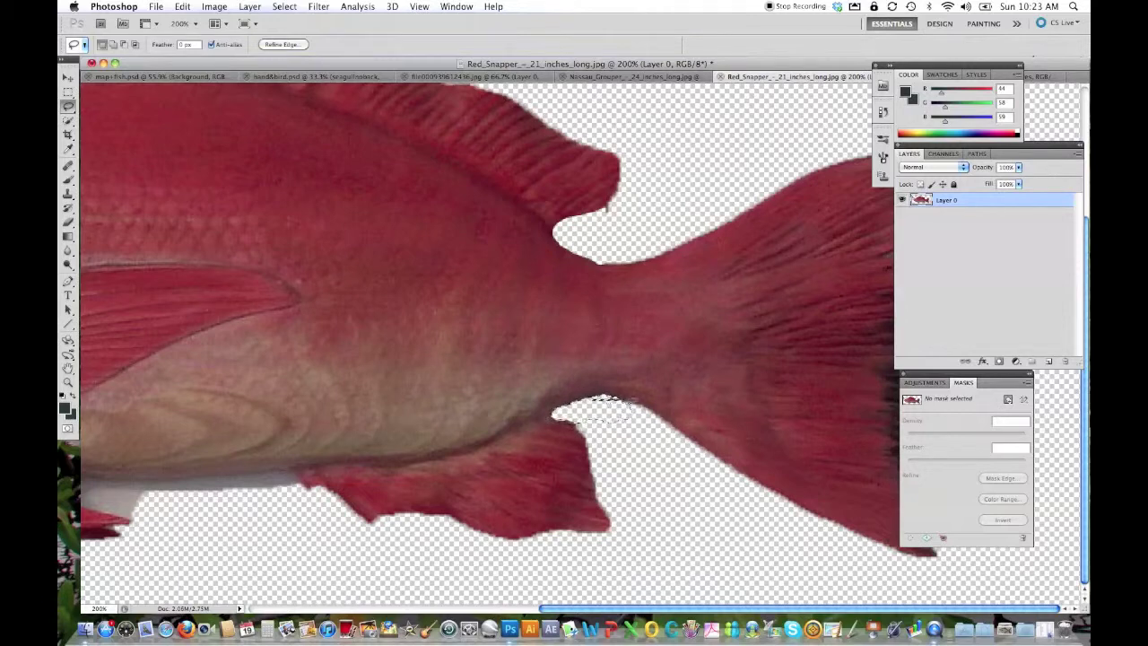
{"action": "left_click", "coordinate": [630, 435]}
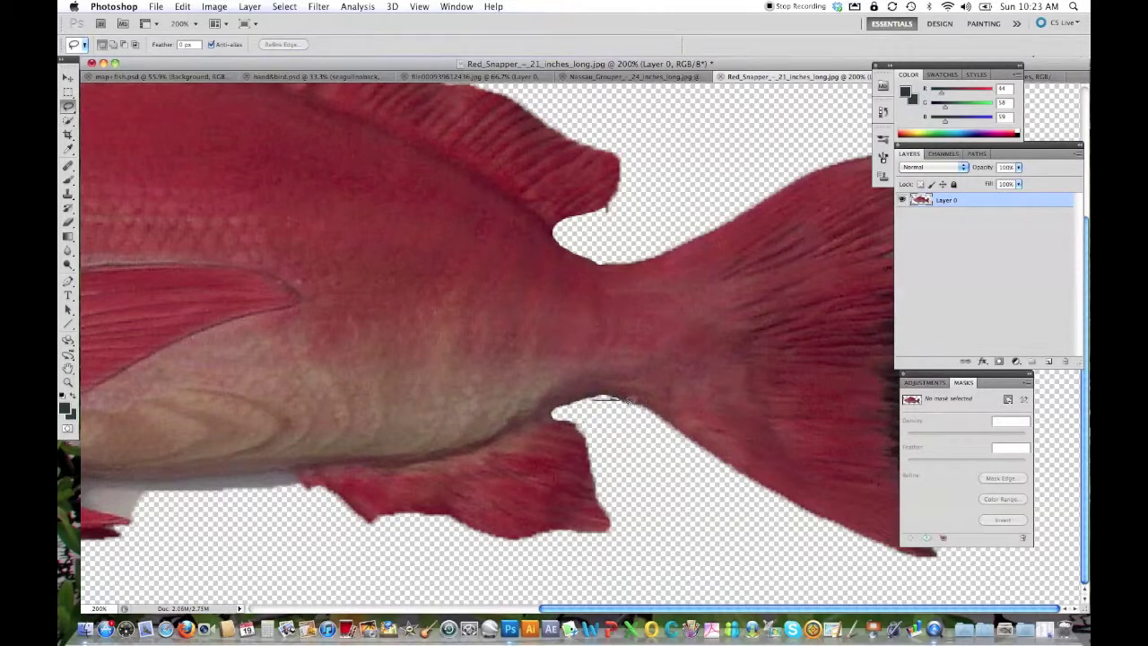
{"action": "mouse_move", "coordinate": [606, 395]}
{"action": "left_mouse_down"}
{"action": "mouse_move", "coordinate": [592, 405]}
{"action": "mouse_move", "coordinate": [628, 409]}
{"action": "mouse_move", "coordinate": [618, 401]}
{"action": "left_mouse_up"}
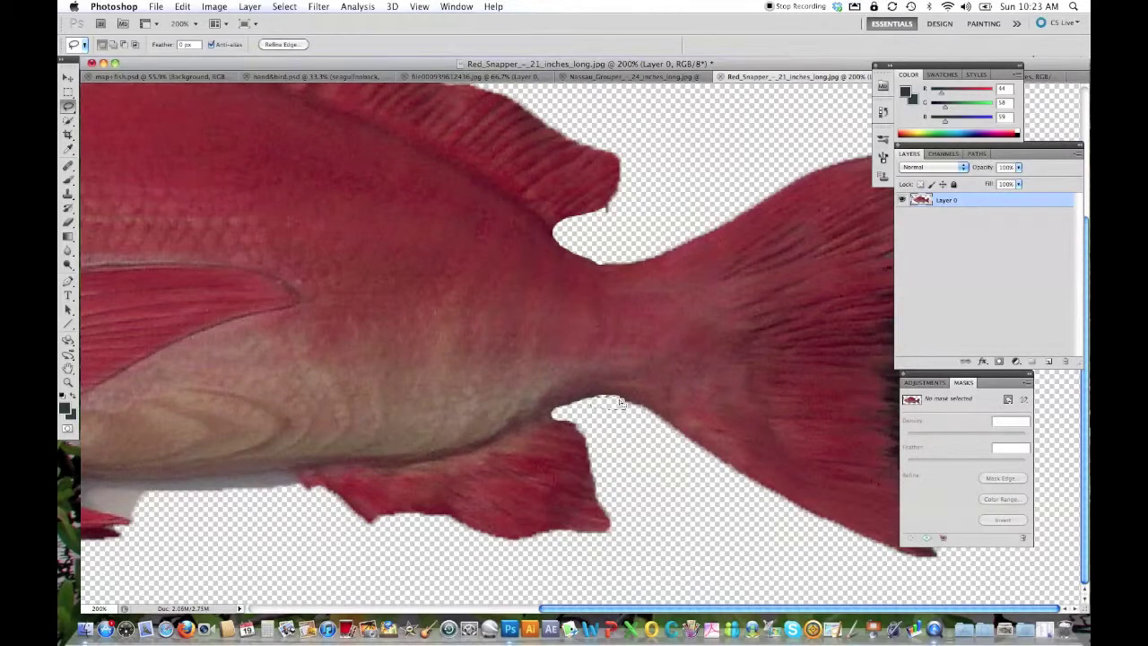
Zoom back to 100%, then lasso and delete the stray black fin at the left edge.
{"action": "left_click", "coordinate": [420, 8]}
{"action": "left_click", "coordinate": [428, 117]}
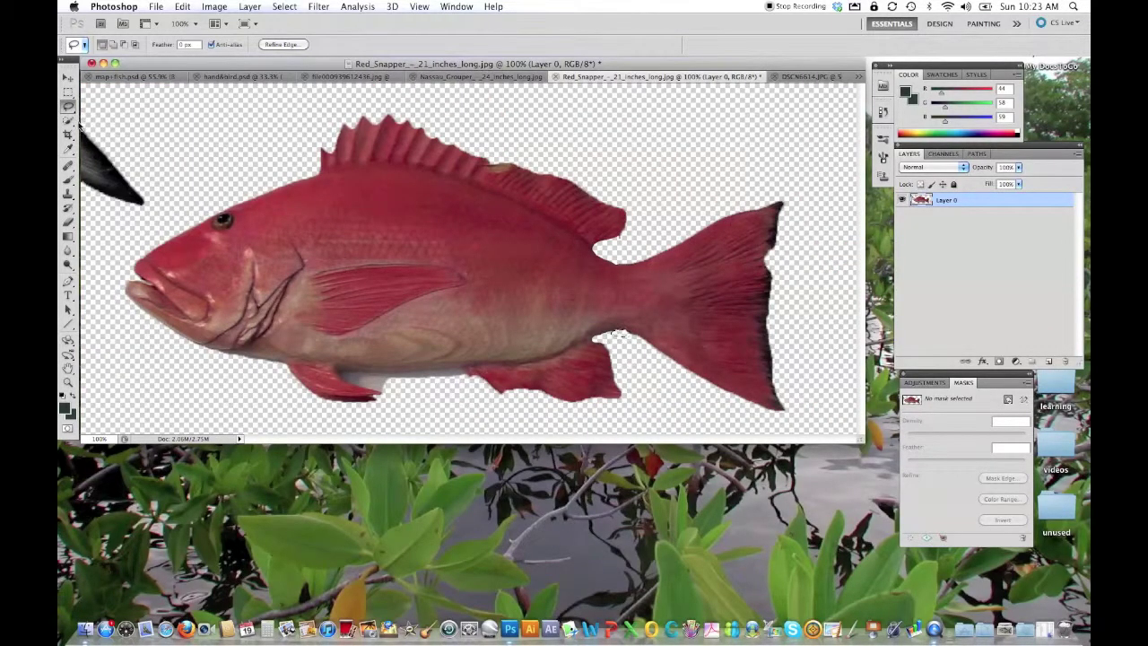
{"action": "mouse_move", "coordinate": [84, 124]}
{"action": "left_mouse_down"}
{"action": "mouse_move", "coordinate": [148, 173]}
{"action": "mouse_move", "coordinate": [153, 212]}
{"action": "mouse_move", "coordinate": [77, 187]}
{"action": "left_mouse_up"}
{"action": "key", "text": "Delete"}
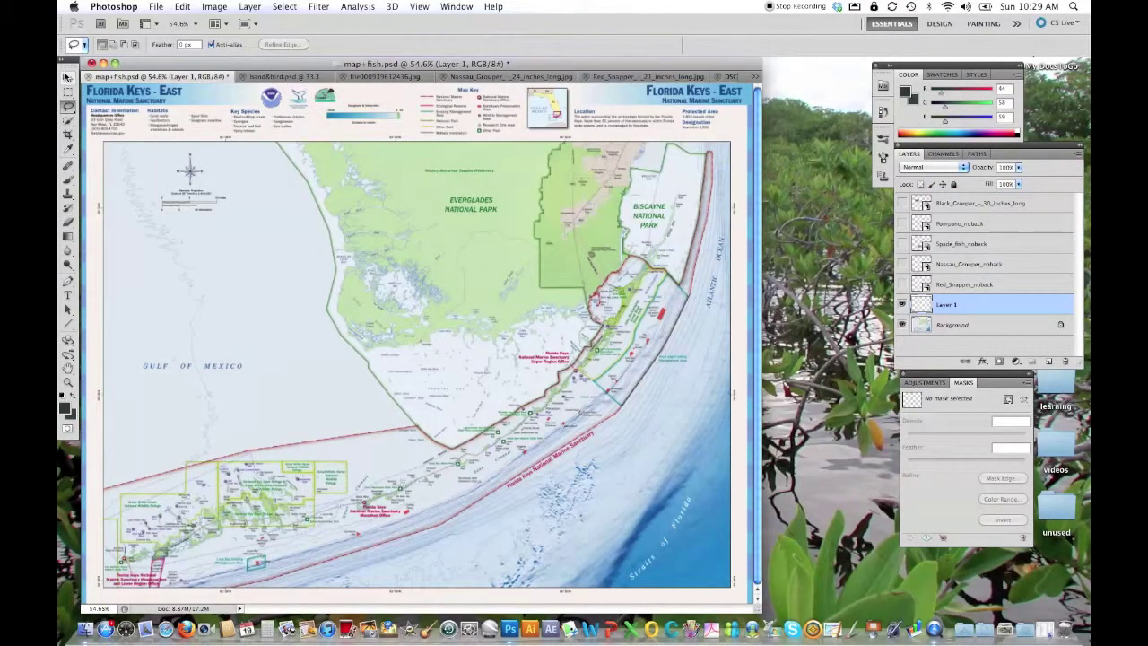
Place Red_Snapper_noback.psd onto the Florida Keys map via File > Place.
{"action": "left_click", "coordinate": [67, 78]}
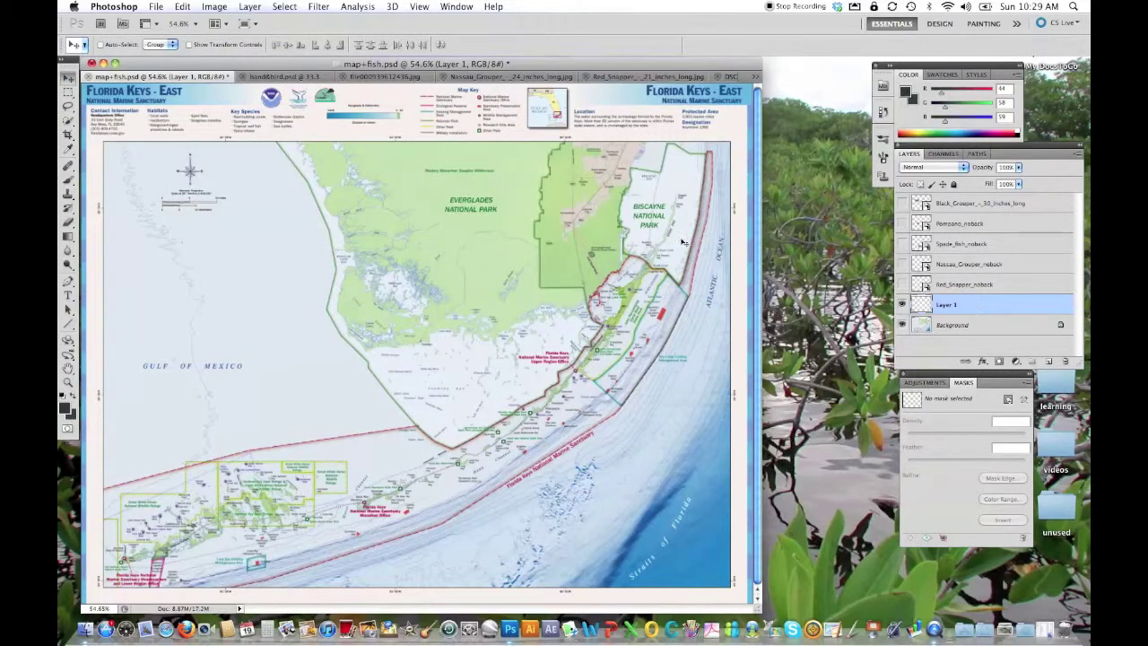
{"action": "left_click", "coordinate": [155, 7]}
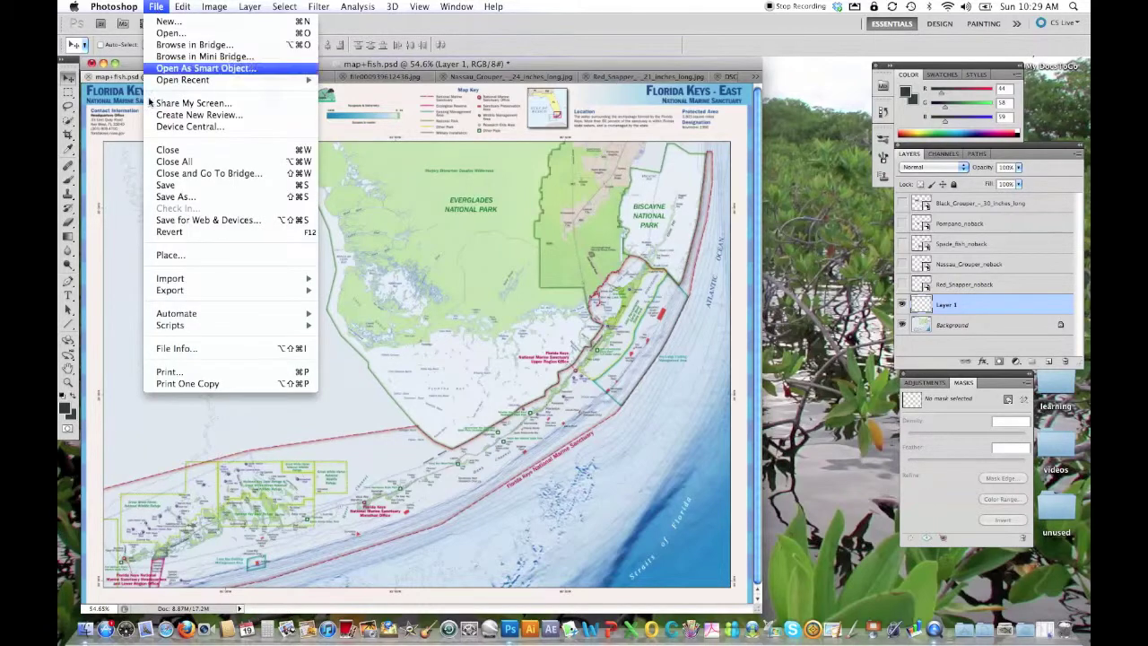
{"action": "left_click", "coordinate": [165, 259]}
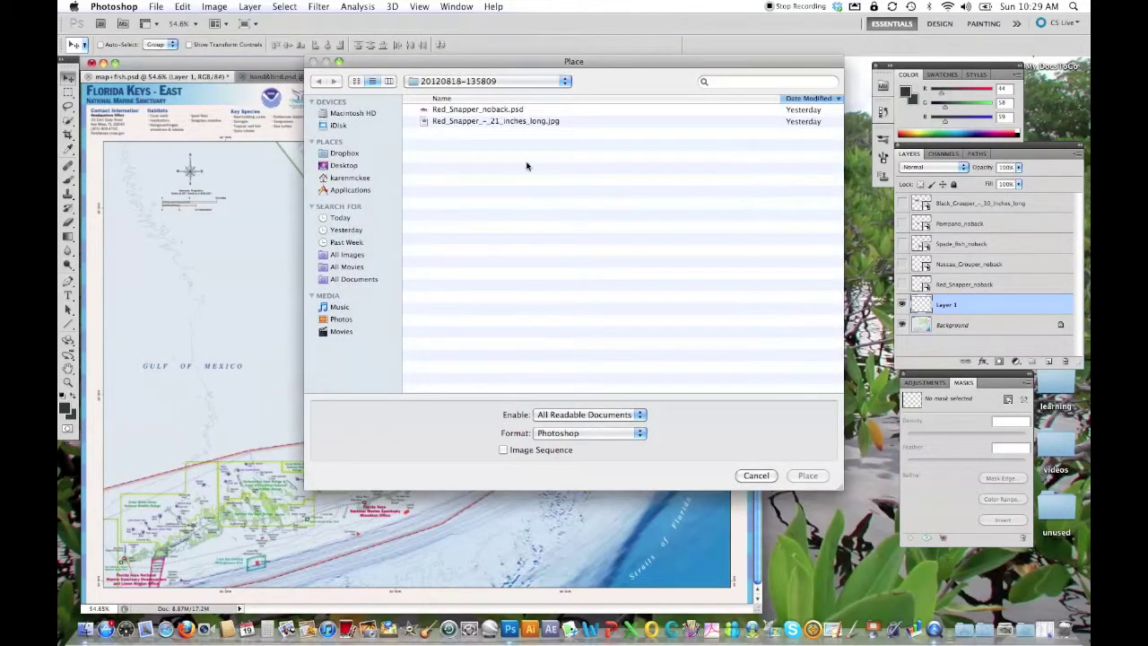
{"action": "left_click", "coordinate": [506, 109]}
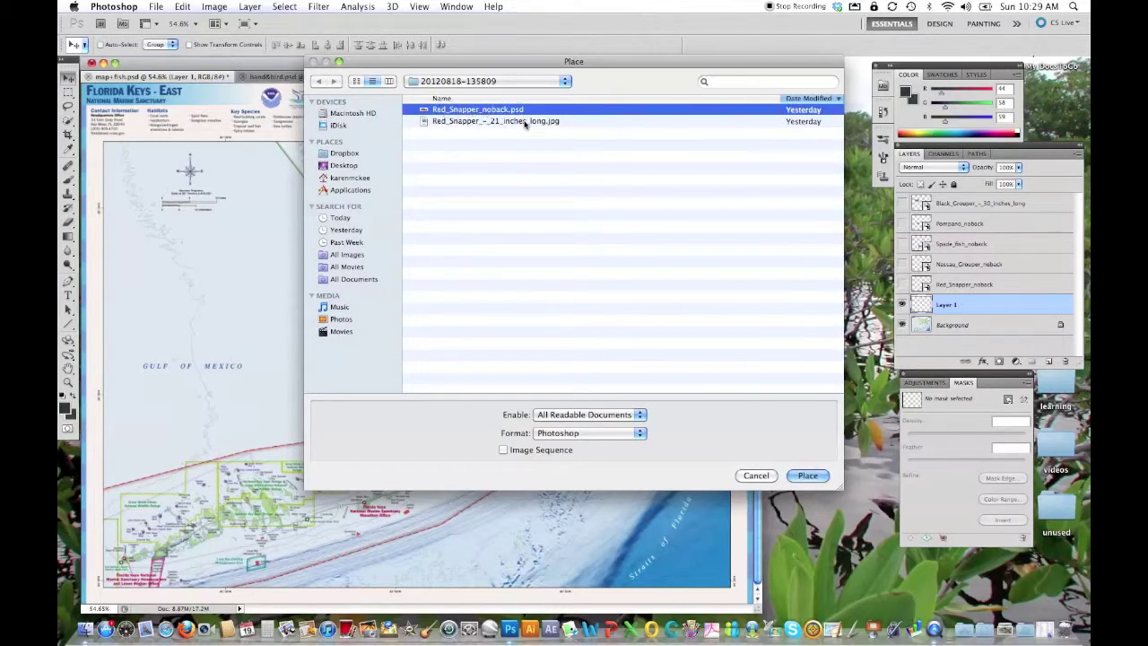
{"action": "left_click", "coordinate": [807, 475]}
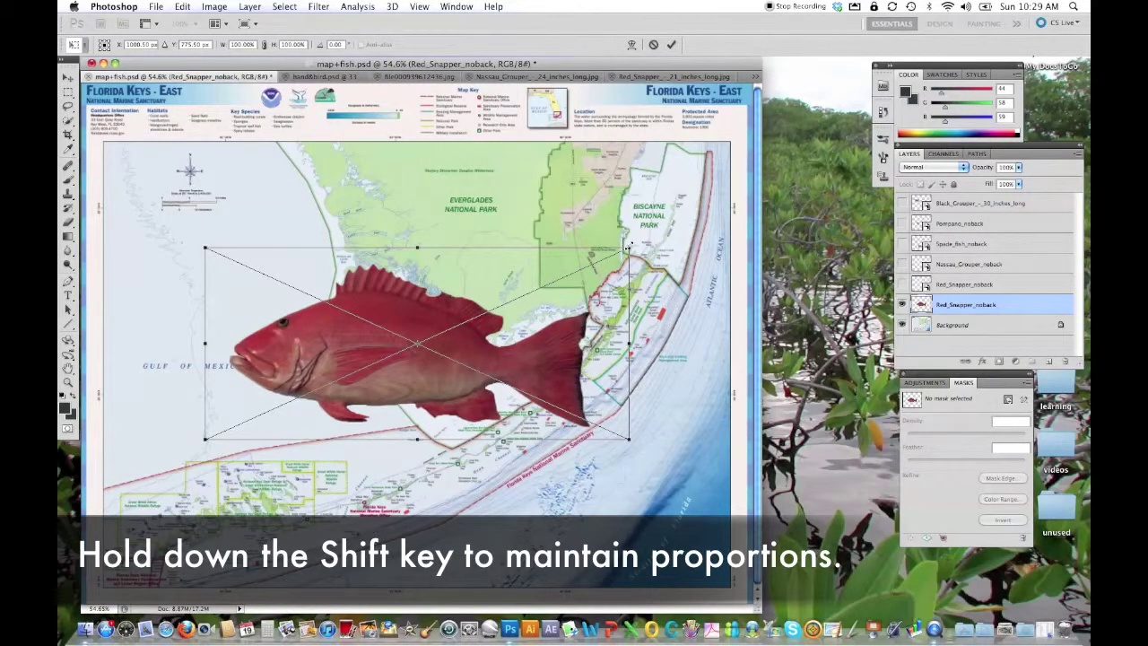
Scale the snapper to about 53%, move it near the map centre and commit.
{"action": "left_click_drag", "start_coordinate": [629, 247], "coordinate": [418, 314]}
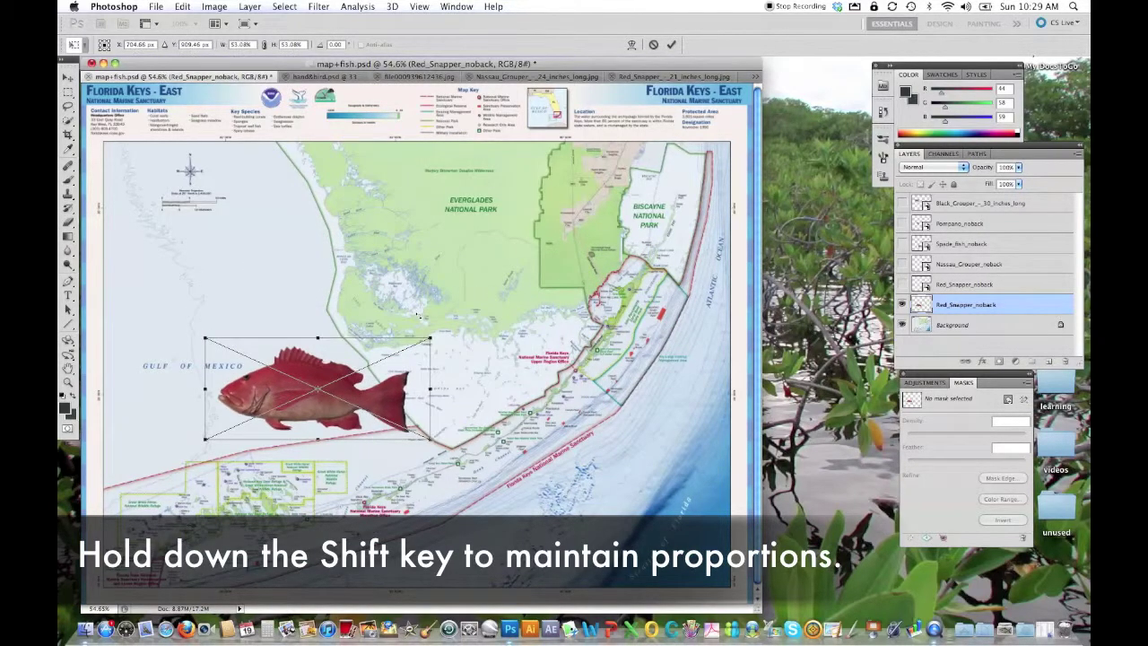
{"action": "left_click_drag", "start_coordinate": [310, 370], "coordinate": [406, 317]}
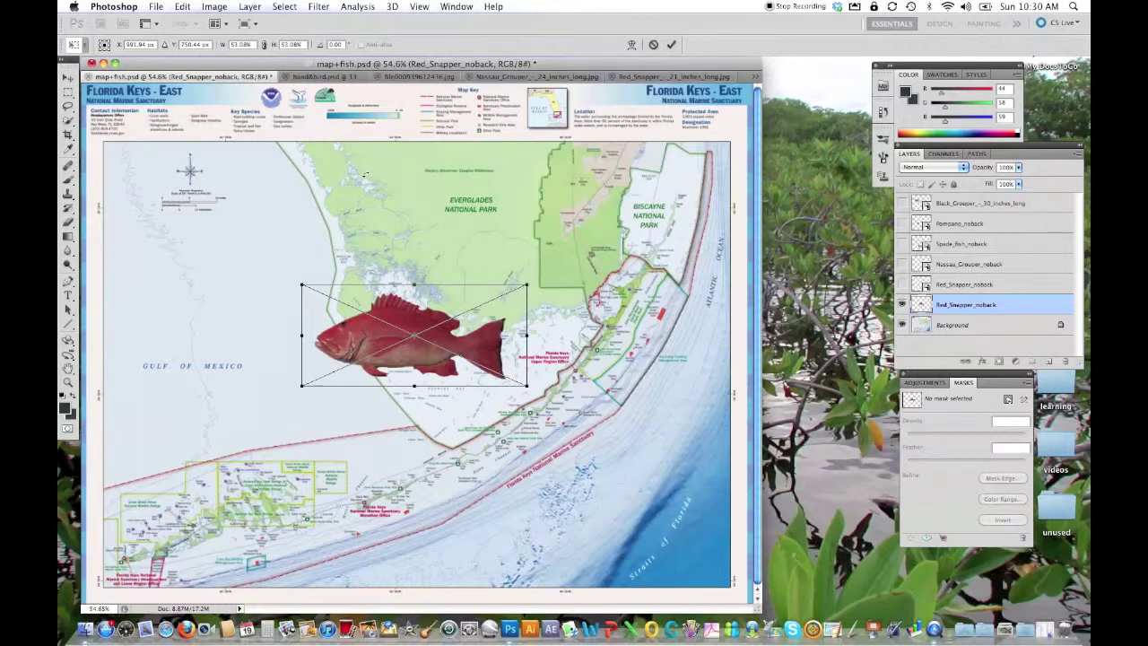
{"action": "key", "text": "Return"}
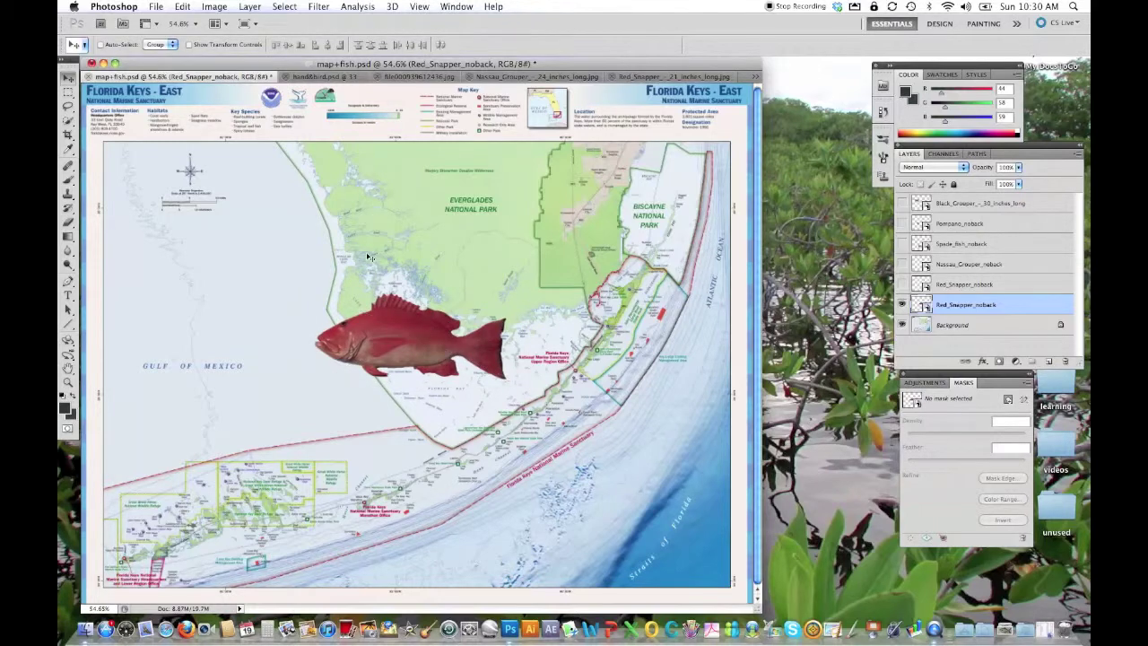
{"action": "left_click", "coordinate": [183, 7]}
Flip the snapper horizontally and drag it over the Gulf of Mexico.
{"action": "mouse_move", "coordinate": [199, 279]}
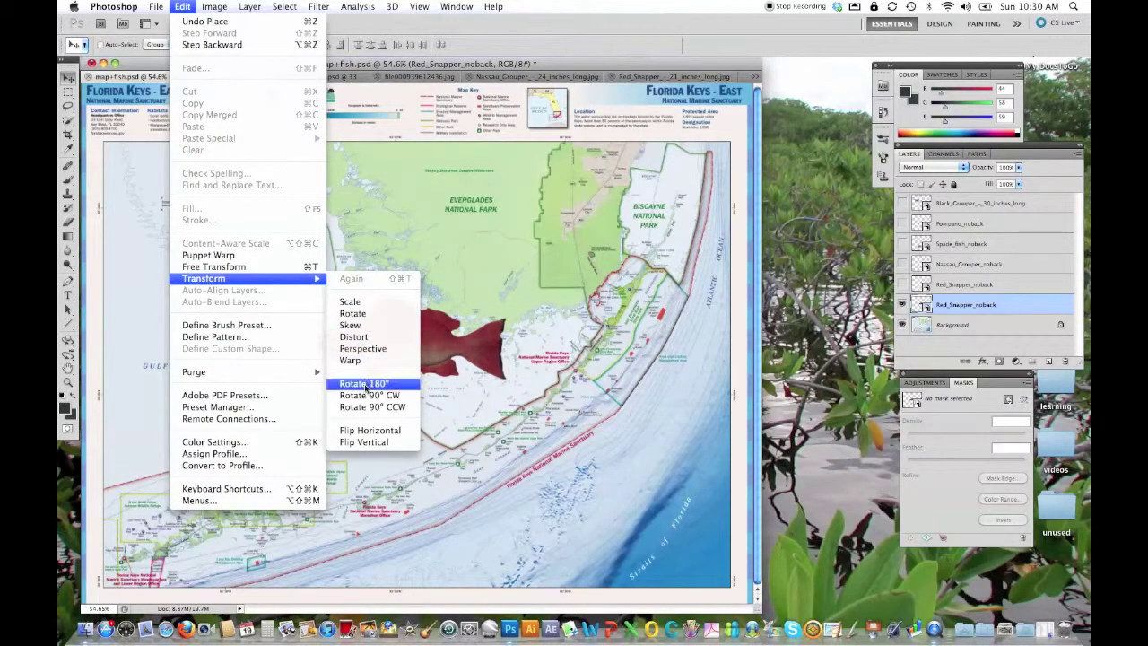
{"action": "left_click", "coordinate": [364, 431]}
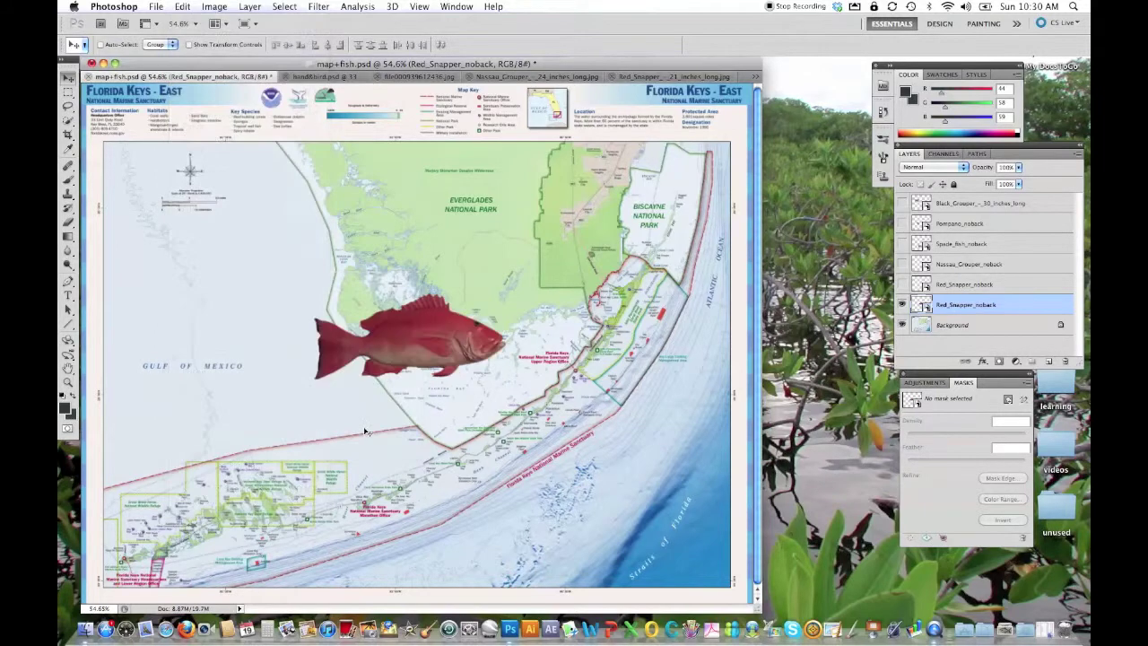
{"action": "left_click_drag", "start_coordinate": [432, 346], "coordinate": [303, 405]}
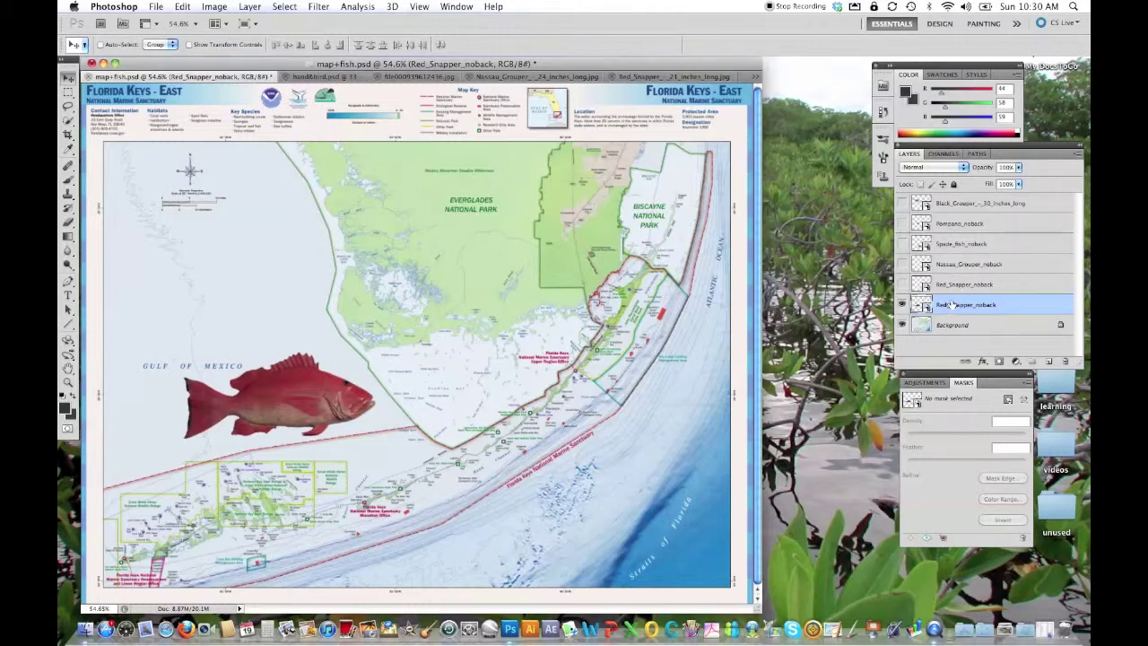
Show the Red_Snapper_noback layer and move the snapper up and right into the ocean.
{"action": "left_click", "coordinate": [1075, 156]}
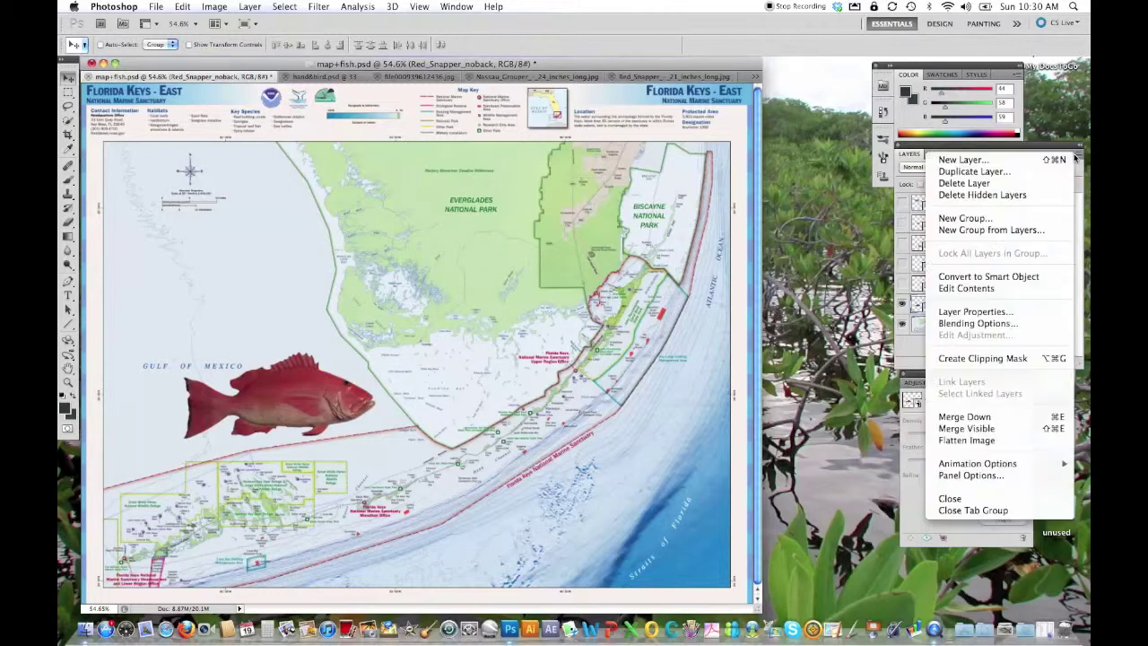
{"action": "left_click", "coordinate": [1011, 183]}
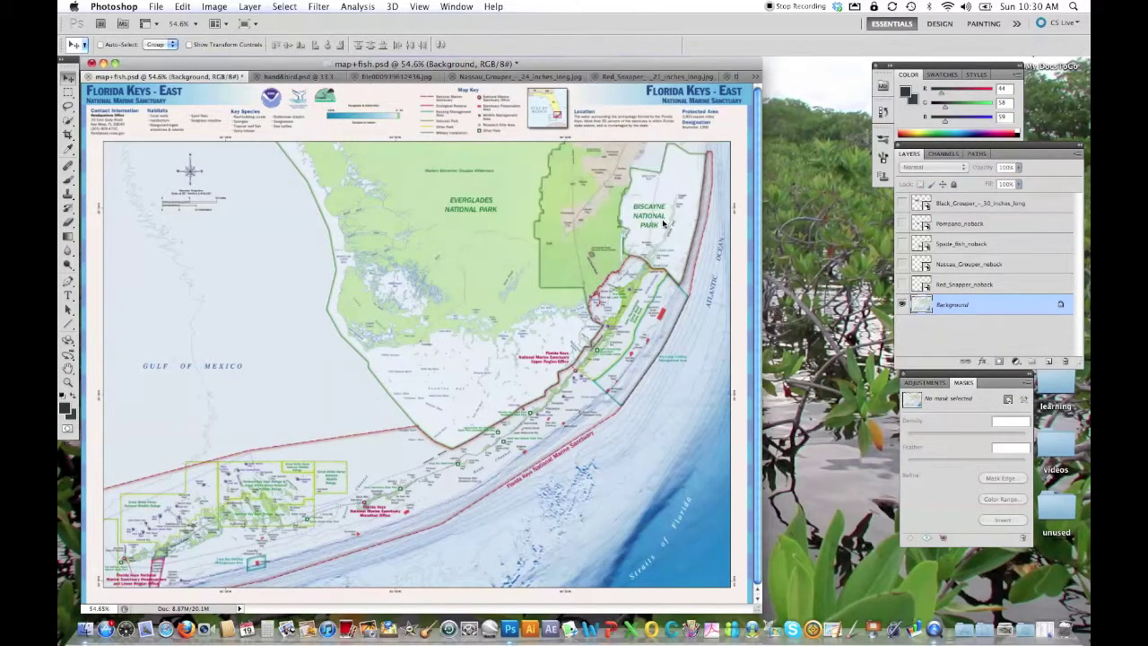
{"action": "left_click", "coordinate": [948, 284]}
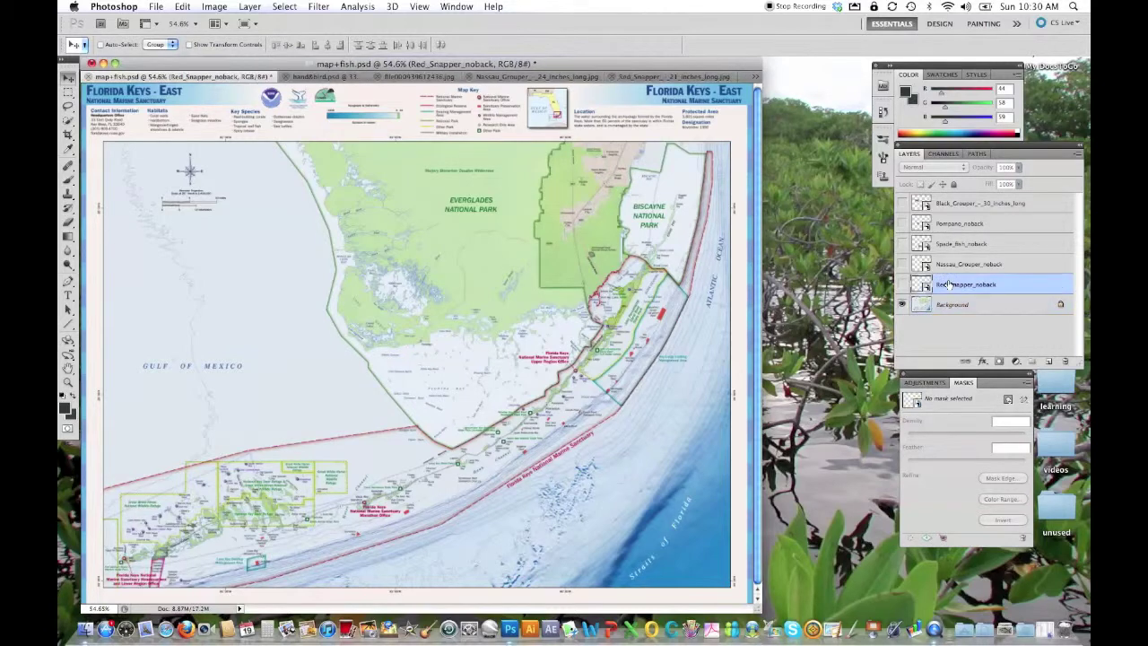
{"action": "left_click", "coordinate": [902, 284]}
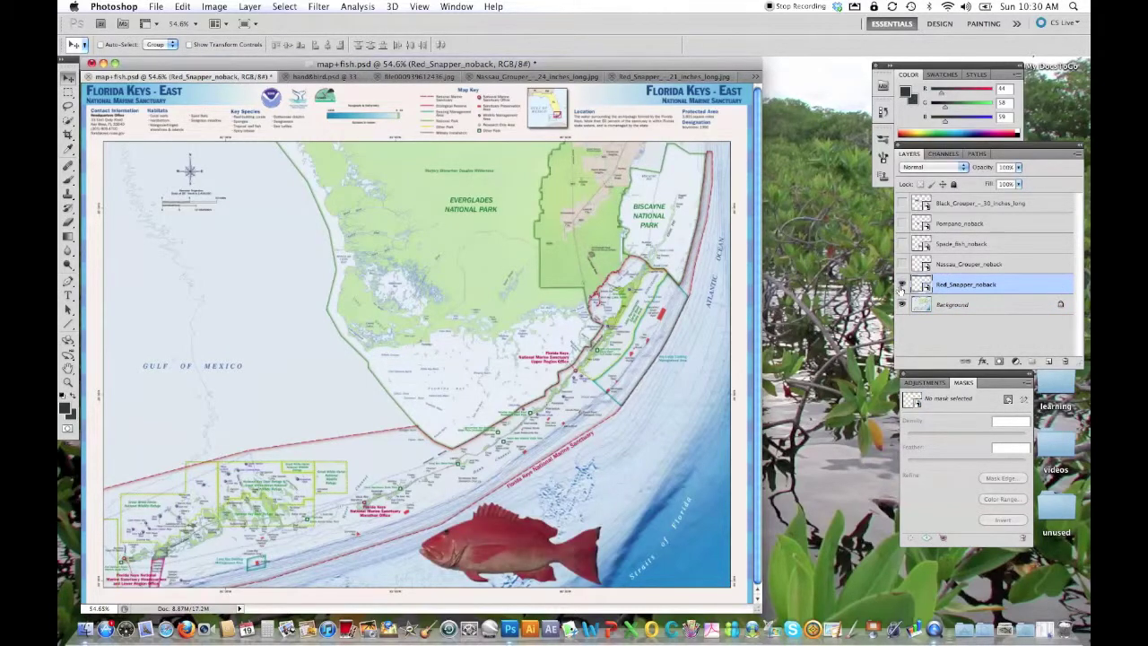
{"action": "left_click_drag", "start_coordinate": [518, 544], "coordinate": [592, 518]}
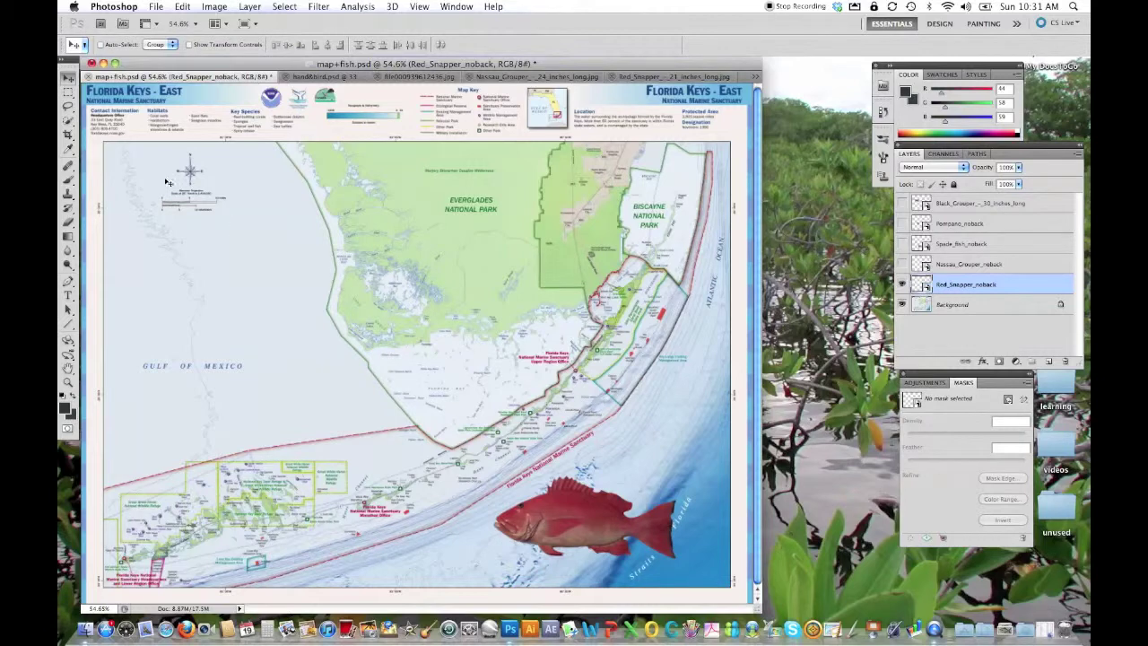
{"action": "left_click", "coordinate": [70, 126]}
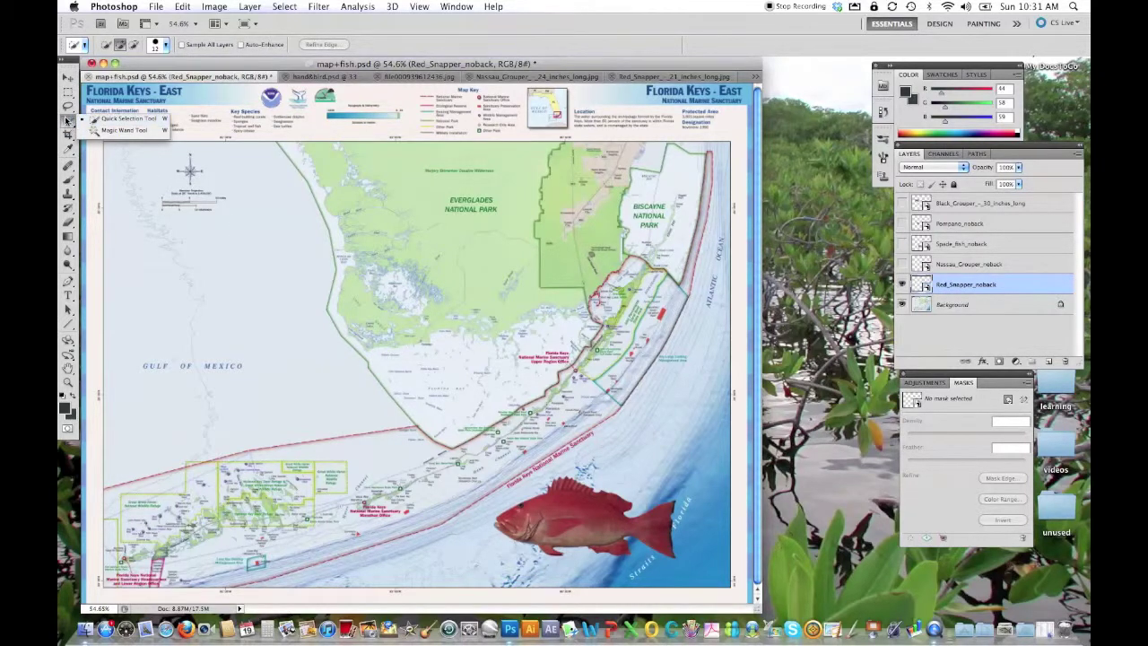
{"action": "left_click", "coordinate": [68, 119]}
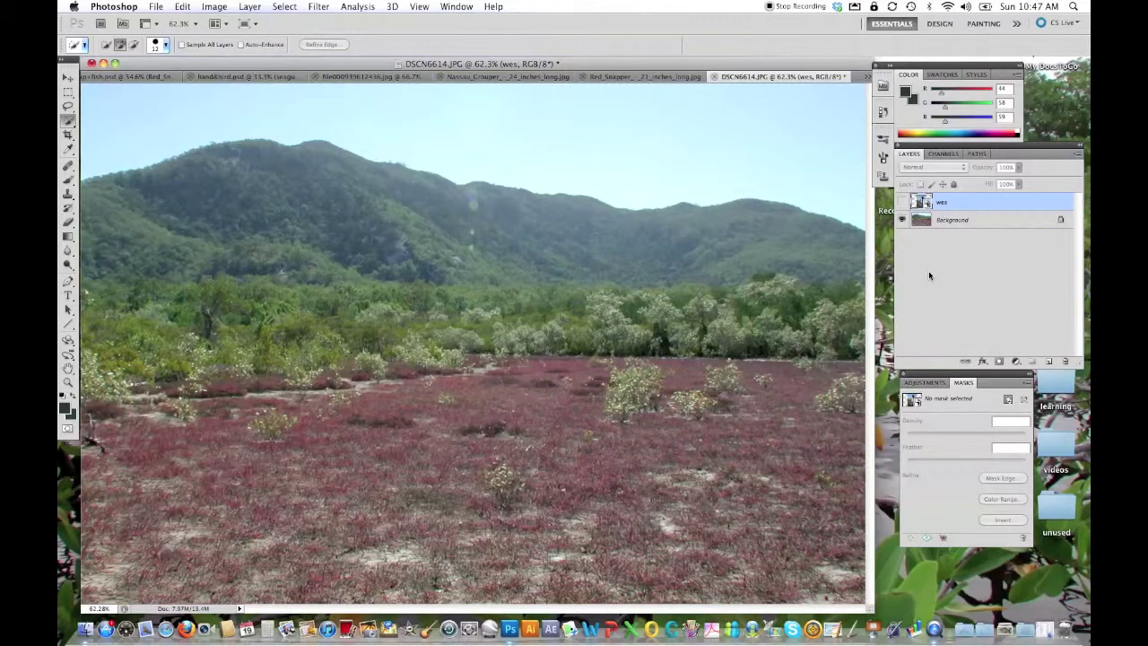
Turn on the wes layer so the person appears over the mountain scrubland.
{"action": "left_click", "coordinate": [902, 201]}
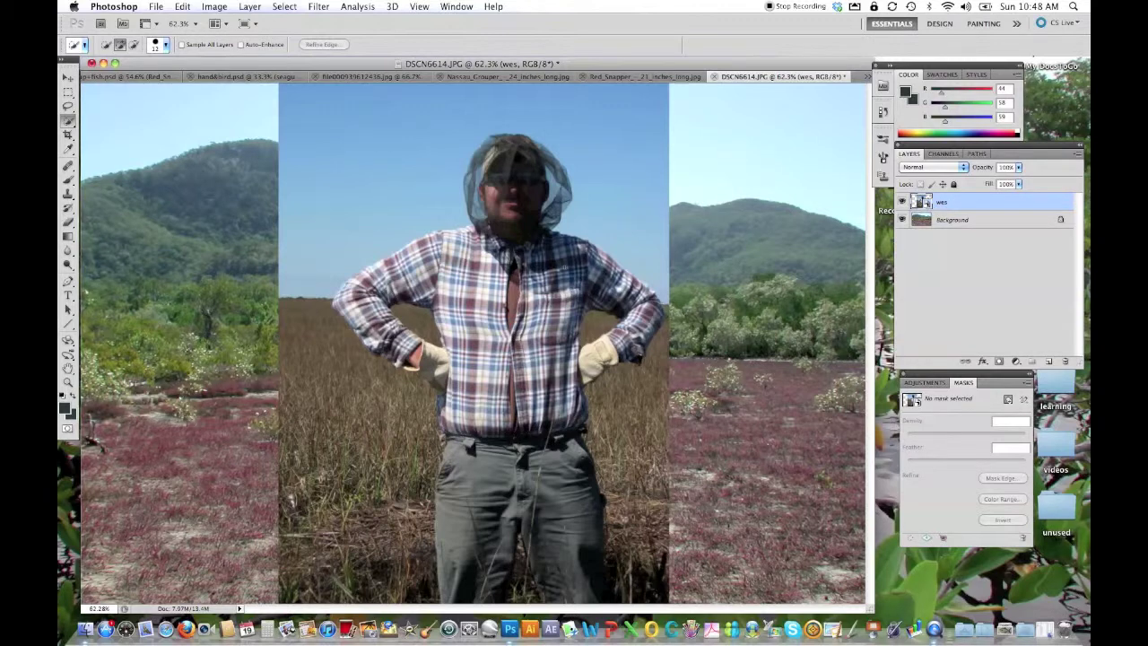
{"action": "left_click", "coordinate": [70, 122]}
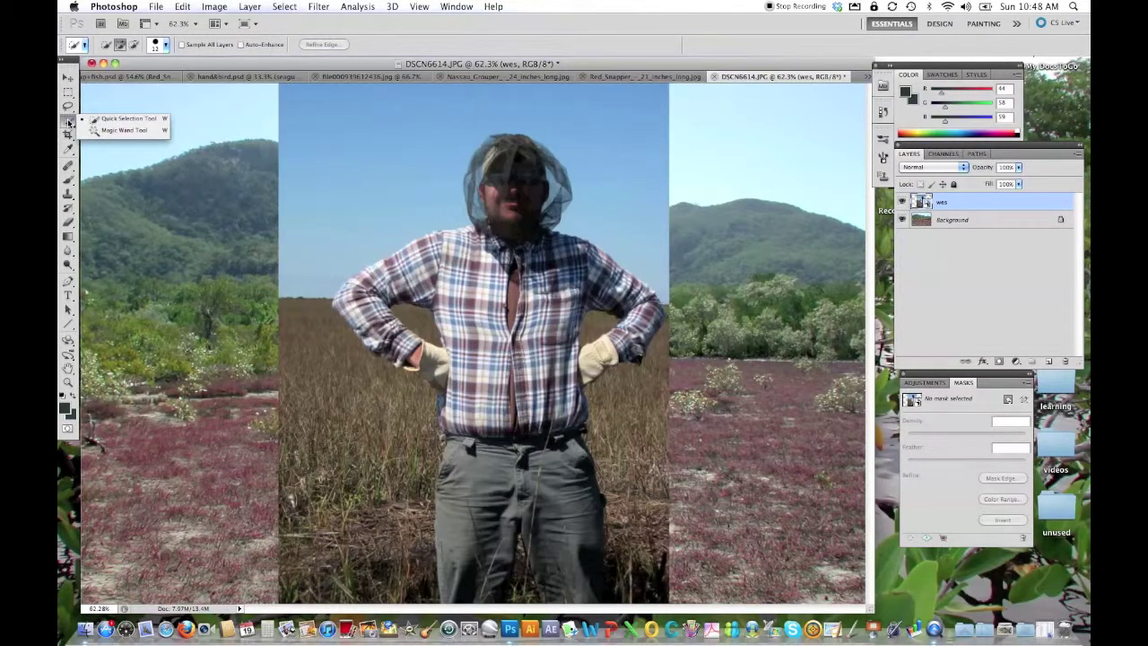
Quick-select the grass and sky to the left of the man, by his hip, and right of his legs.
{"action": "left_click", "coordinate": [126, 119]}
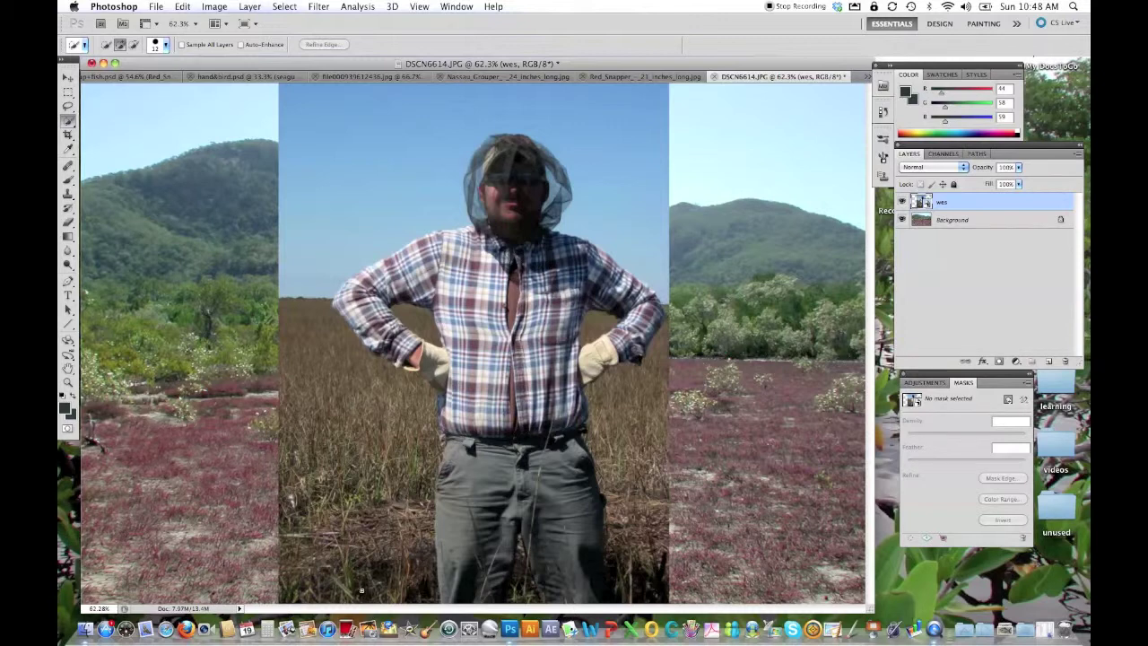
{"action": "mouse_move", "coordinate": [362, 589]}
{"action": "left_mouse_down"}
{"action": "mouse_move", "coordinate": [376, 592]}
{"action": "mouse_move", "coordinate": [372, 534]}
{"action": "mouse_move", "coordinate": [403, 520]}
{"action": "mouse_move", "coordinate": [347, 561]}
{"action": "mouse_move", "coordinate": [395, 430]}
{"action": "mouse_move", "coordinate": [350, 529]}
{"action": "mouse_move", "coordinate": [323, 269]}
{"action": "mouse_move", "coordinate": [352, 135]}
{"action": "mouse_move", "coordinate": [625, 187]}
{"action": "left_mouse_up"}
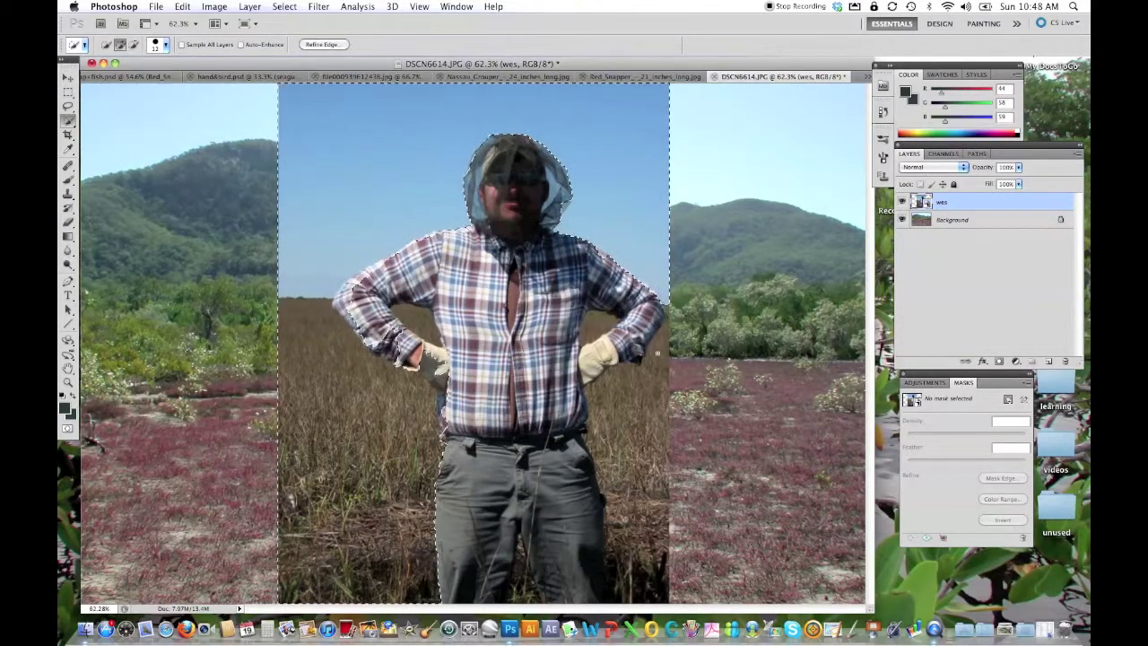
{"action": "left_click_drag", "start_coordinate": [658, 353], "coordinate": [646, 410]}
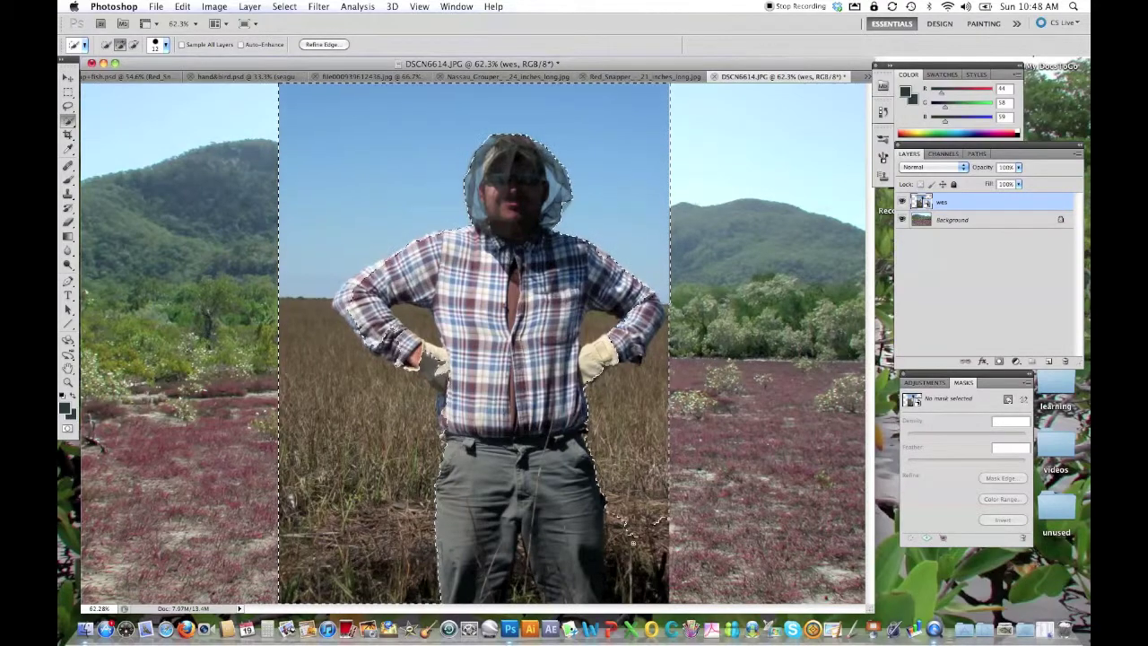
{"action": "mouse_move", "coordinate": [634, 543]}
{"action": "left_mouse_down"}
{"action": "mouse_move", "coordinate": [630, 599]}
{"action": "mouse_move", "coordinate": [594, 552]}
{"action": "left_mouse_up"}
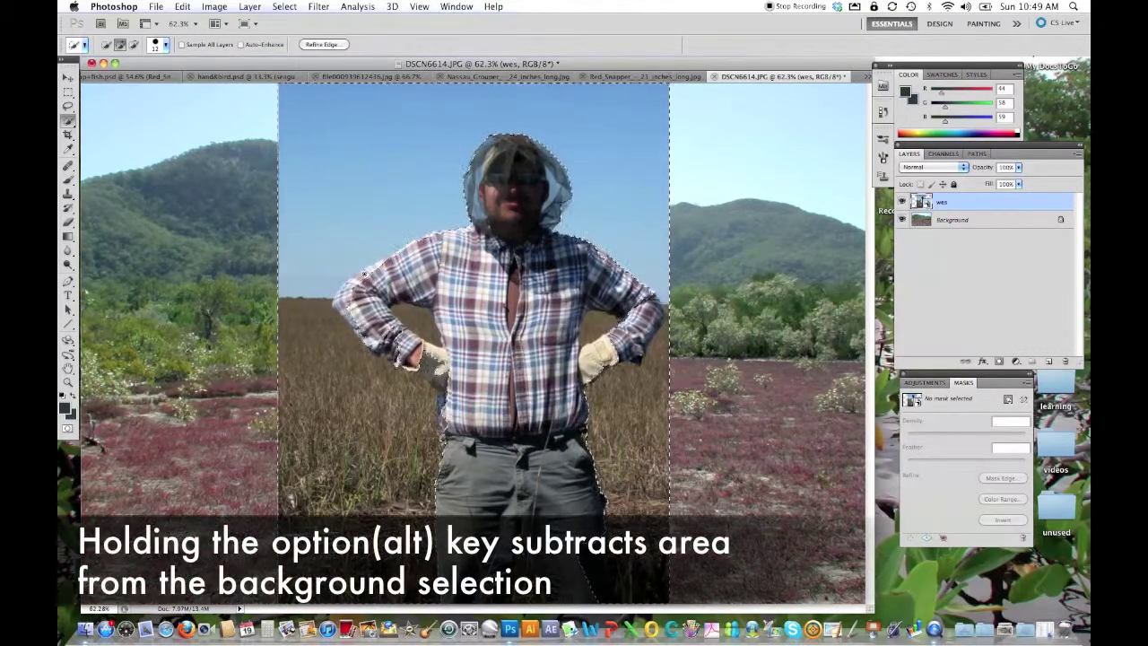
{"action": "key", "text": "alt"}
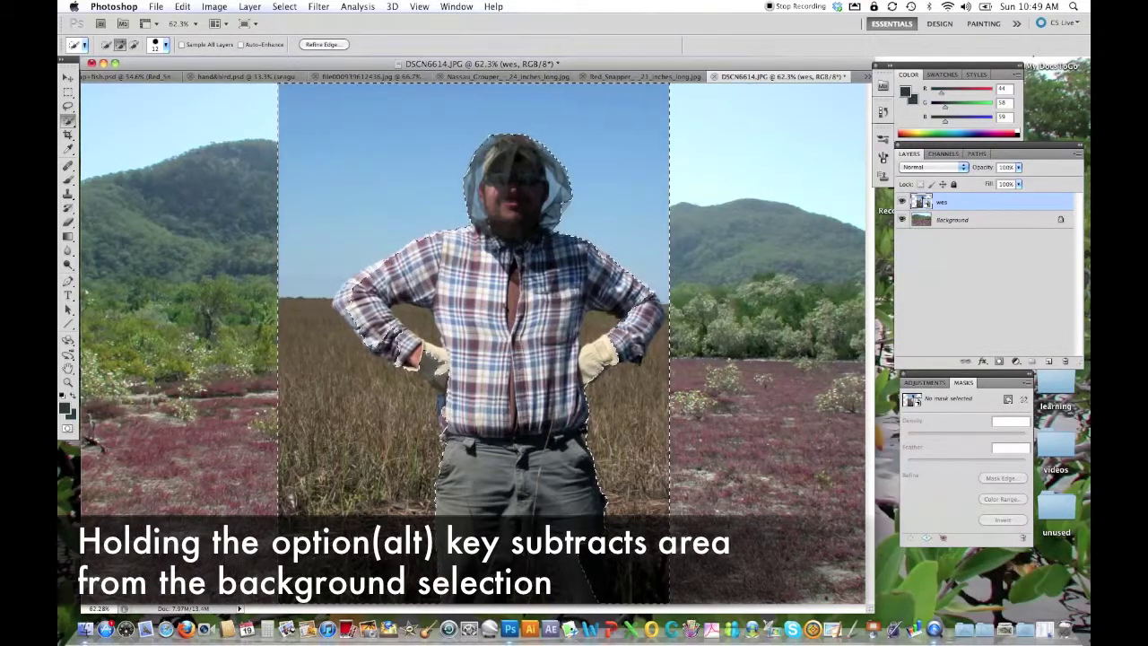
Subtract the man's elbow and right lower leg from the selection, and add the arm-torso gap.
{"action": "left_click", "coordinate": [377, 345], "text": "alt"}
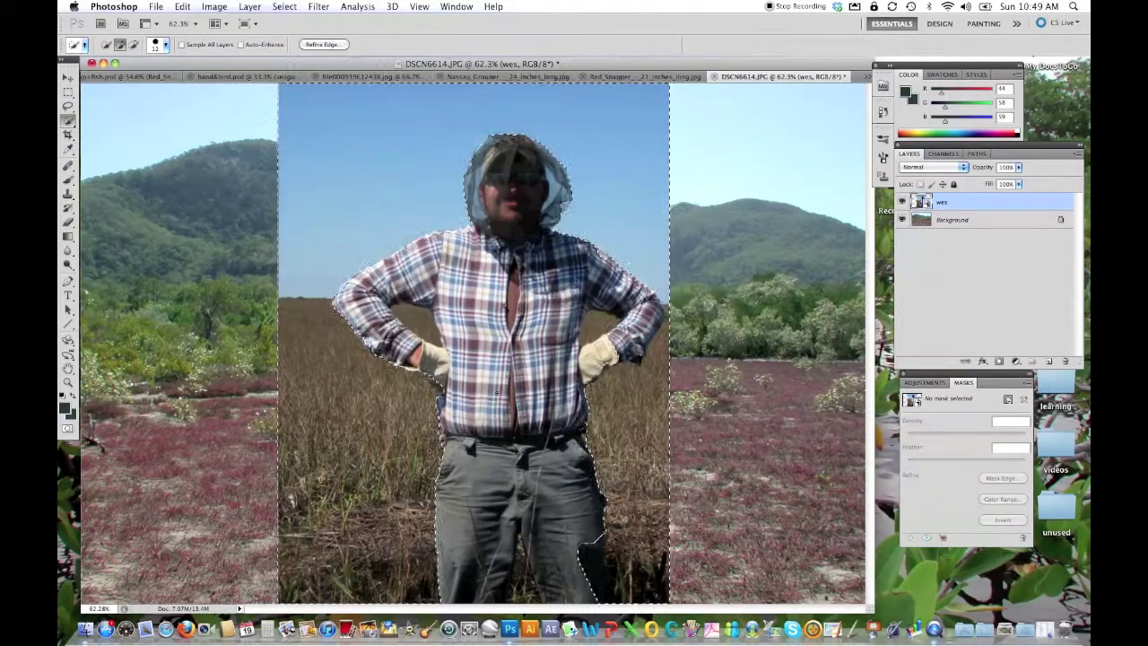
{"action": "key", "text": "alt"}
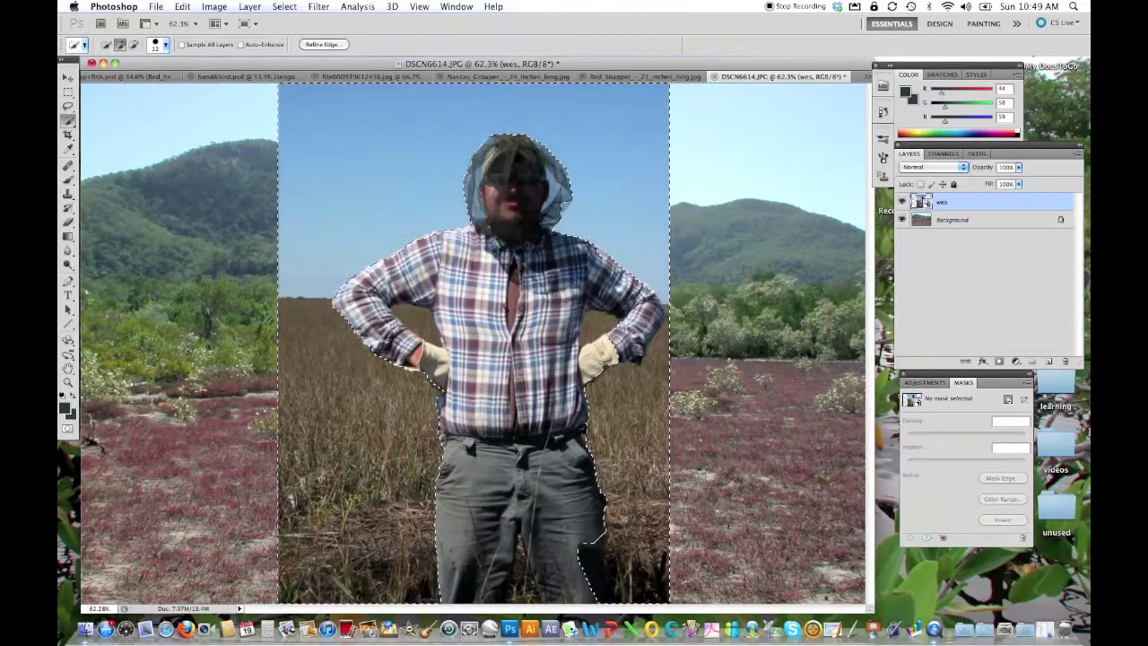
{"action": "left_click", "coordinate": [584, 542], "text": "alt"}
{"action": "left_click", "coordinate": [594, 537], "text": "alt"}
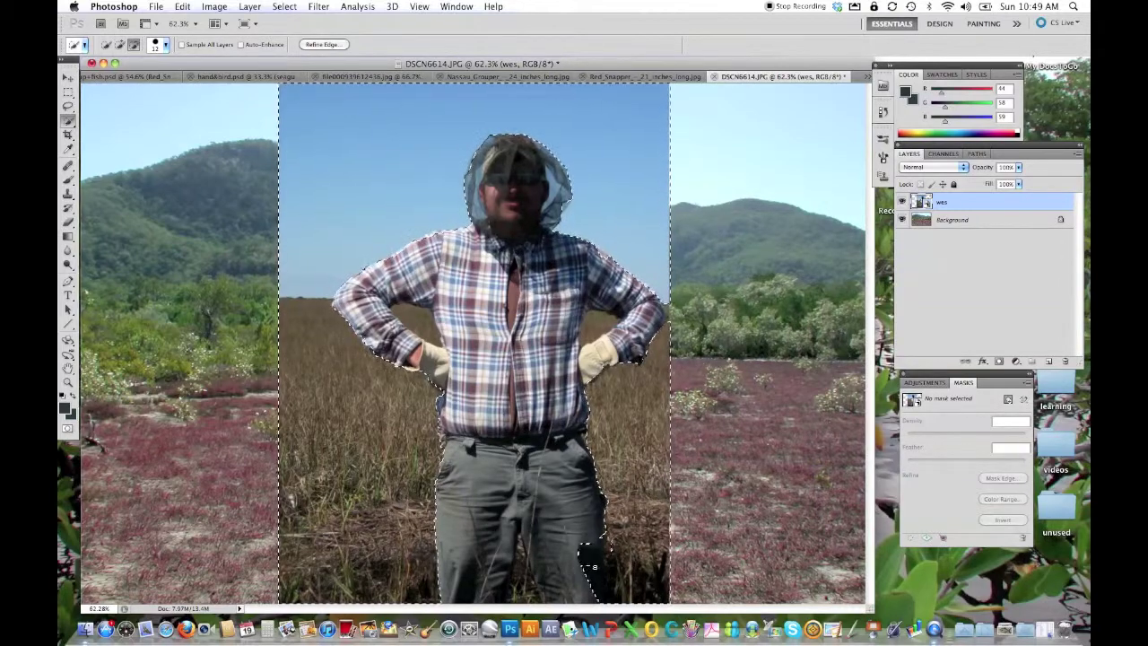
{"action": "left_click", "coordinate": [593, 597], "text": "alt"}
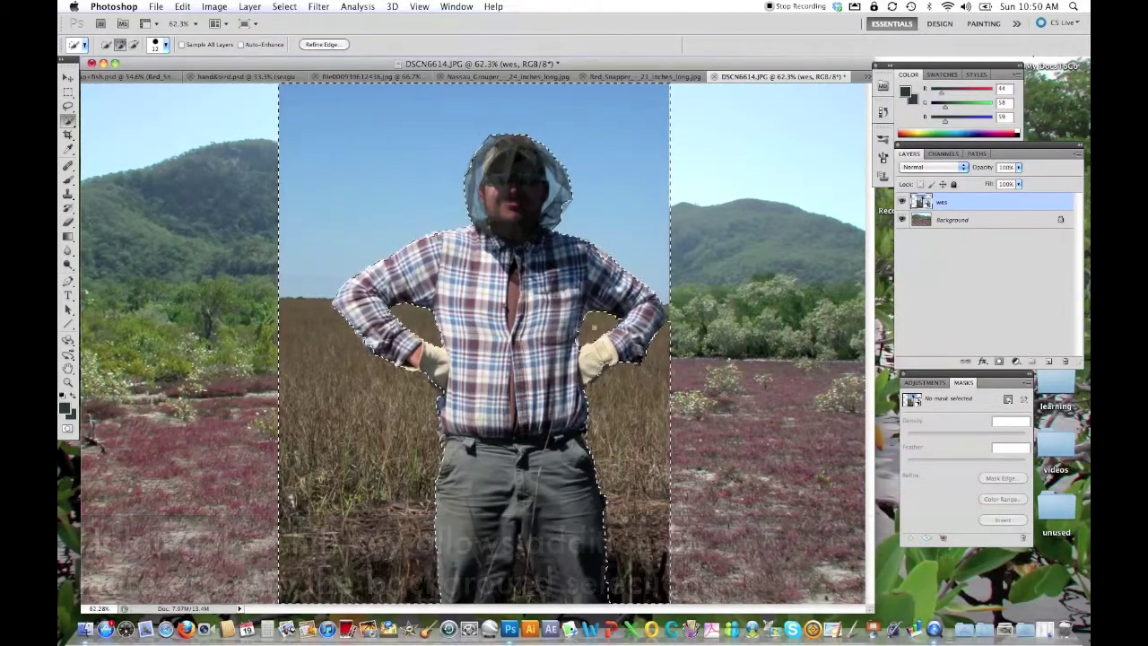
{"action": "left_click", "coordinate": [607, 322], "text": "shift"}
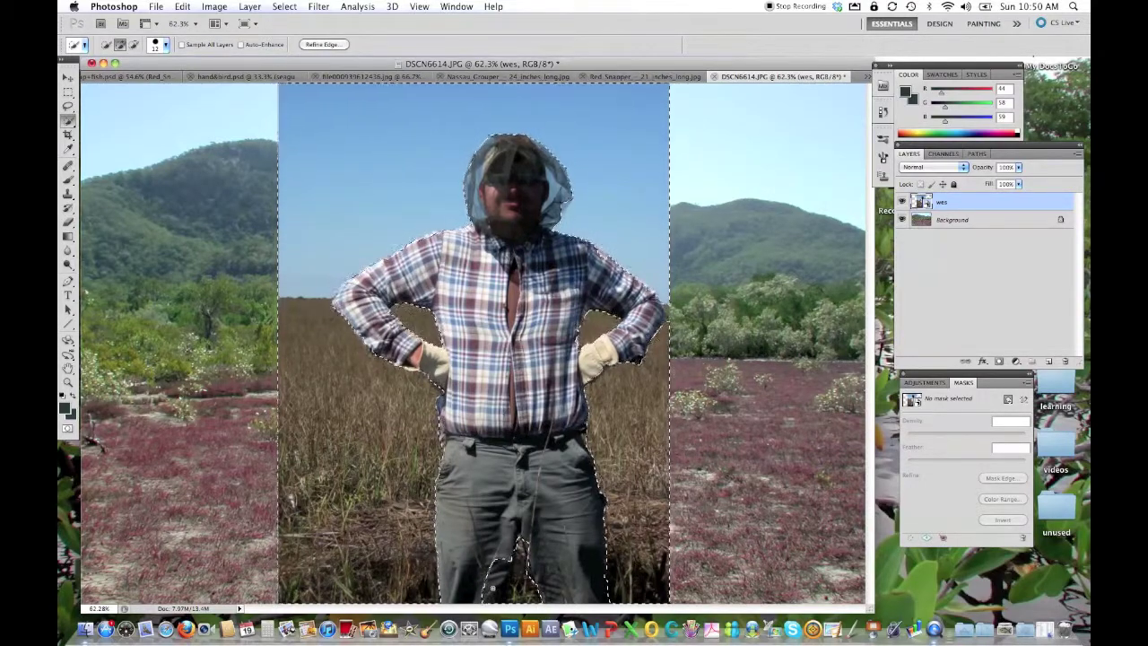
Clean up the selection between the man's legs, then add a pixel mask to the wes layer.
{"action": "key", "text": "alt"}
{"action": "left_click_drag", "start_coordinate": [492, 589], "coordinate": [499, 560]}
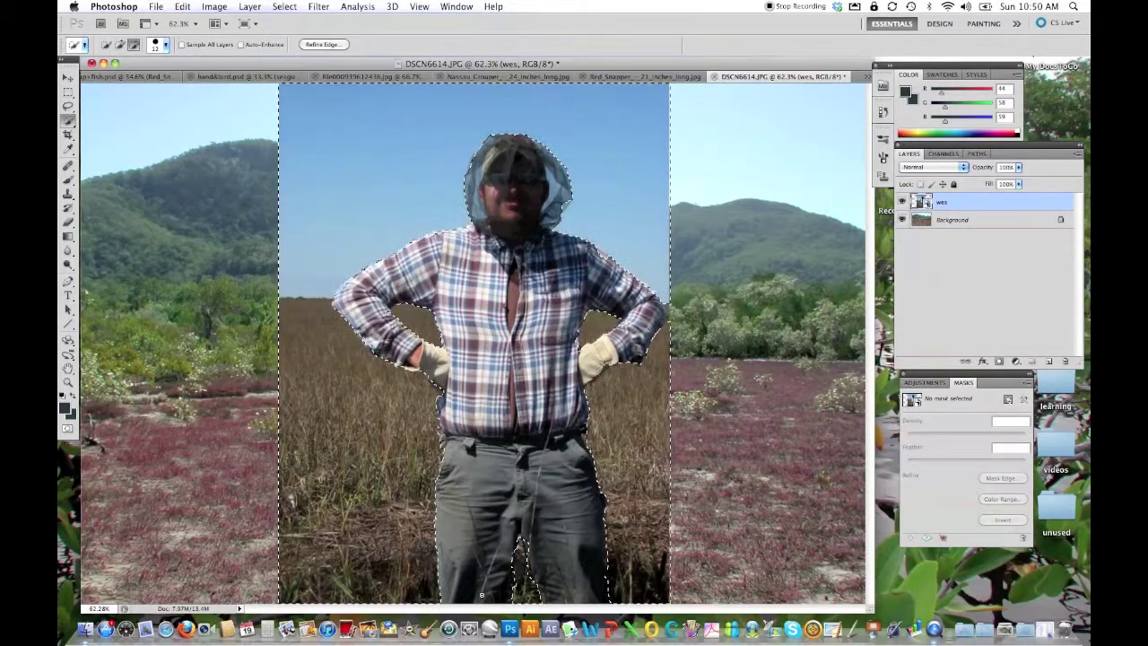
{"action": "left_click_drag", "start_coordinate": [481, 594], "coordinate": [520, 549]}
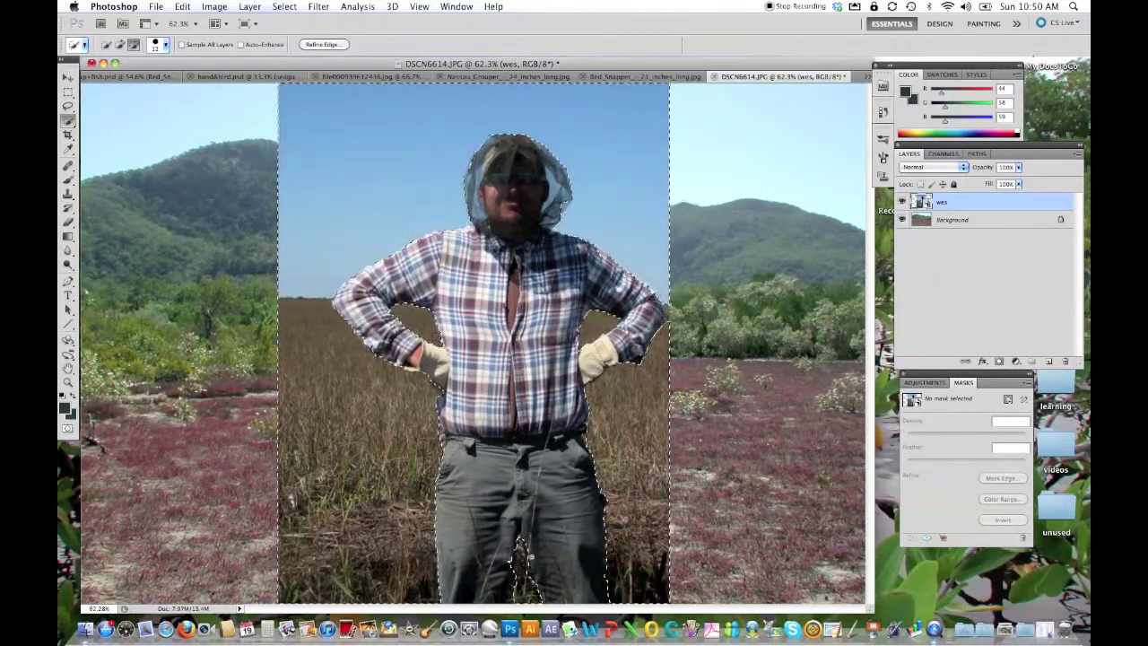
{"action": "left_click", "coordinate": [530, 558], "text": "alt"}
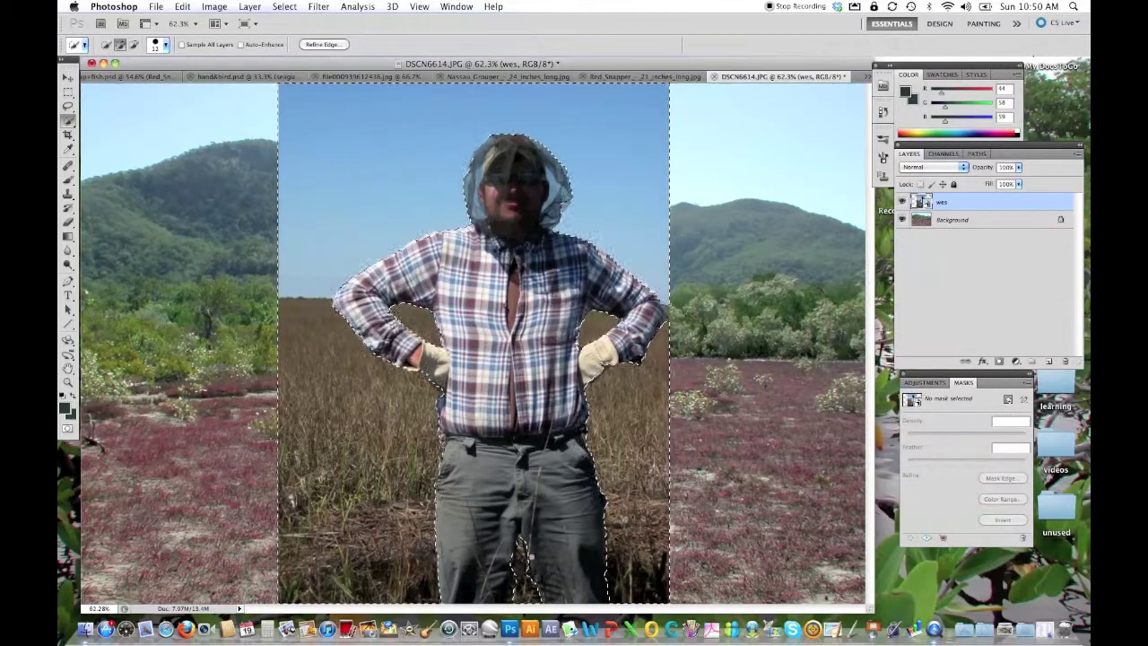
{"action": "left_click", "coordinate": [1006, 398]}
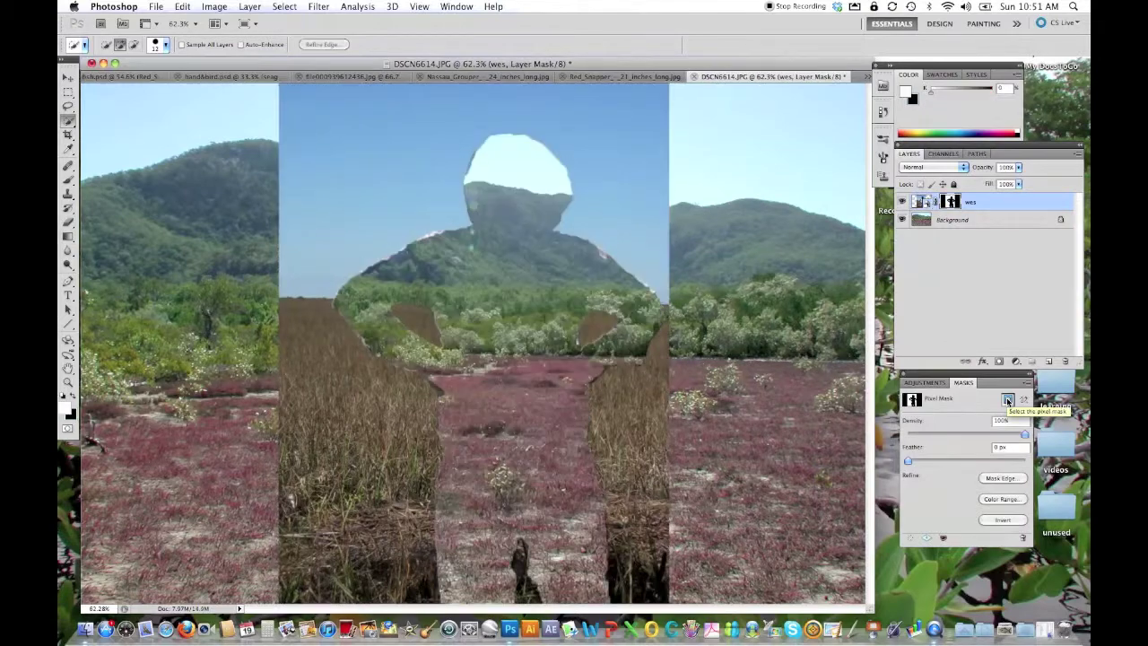
Invert the wes layer mask so the man appears cut out against the mountain landscape.
{"action": "left_click", "coordinate": [1003, 522]}
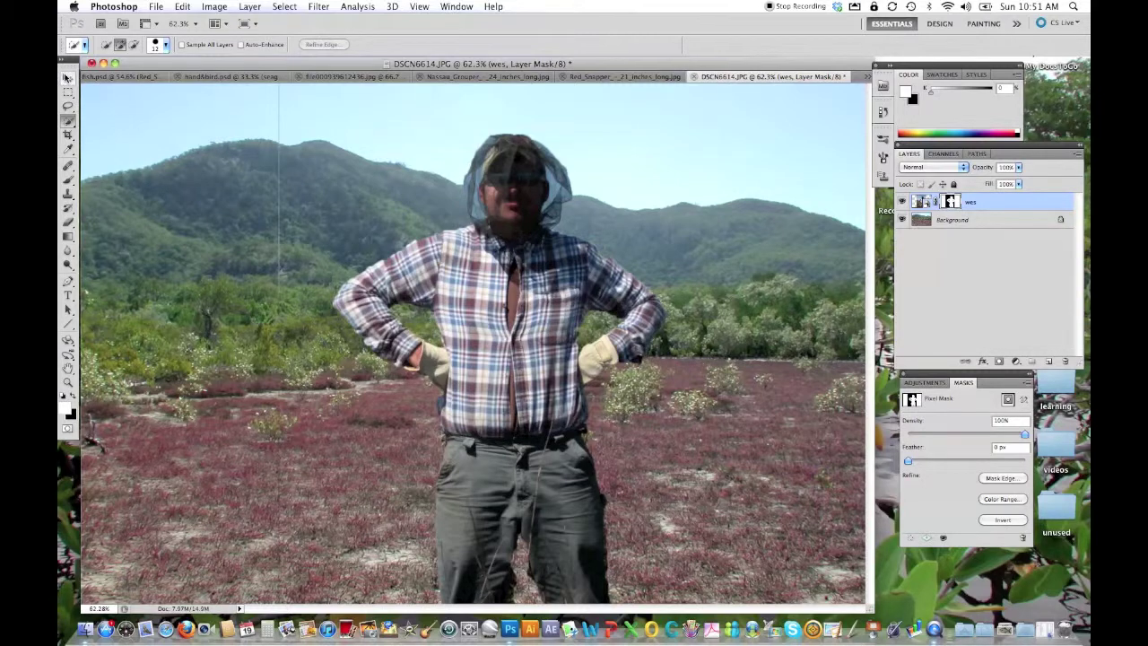
{"action": "left_click", "coordinate": [68, 78]}
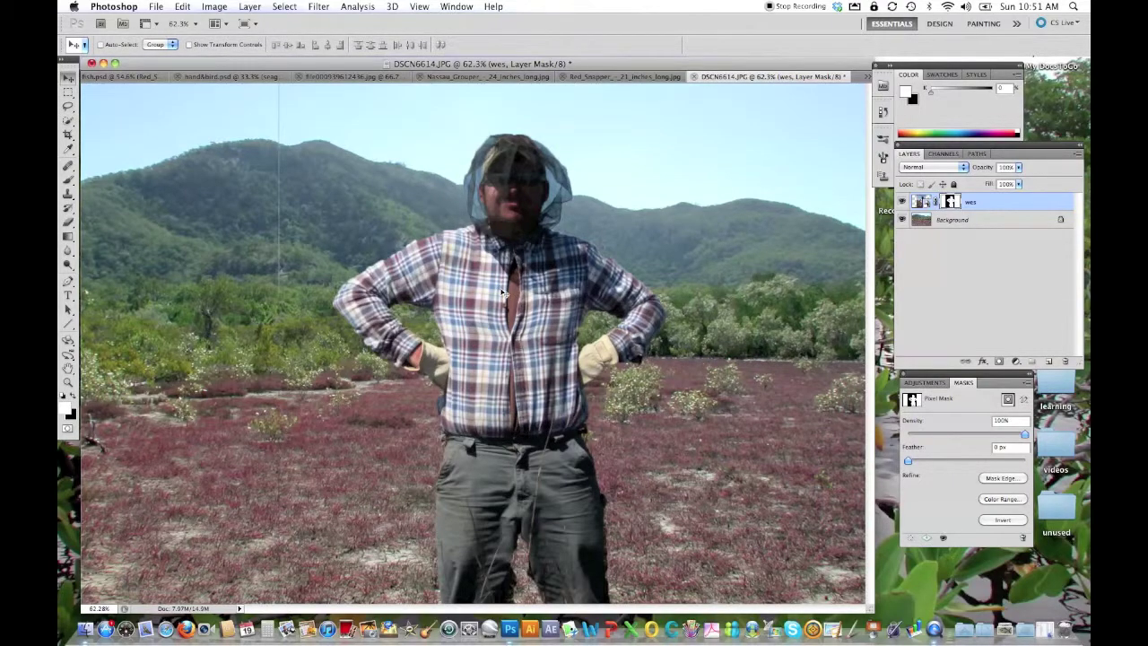
Drag the cut-out man from the centre to the left side of the landscape.
{"action": "left_click_drag", "start_coordinate": [502, 293], "coordinate": [291, 294]}
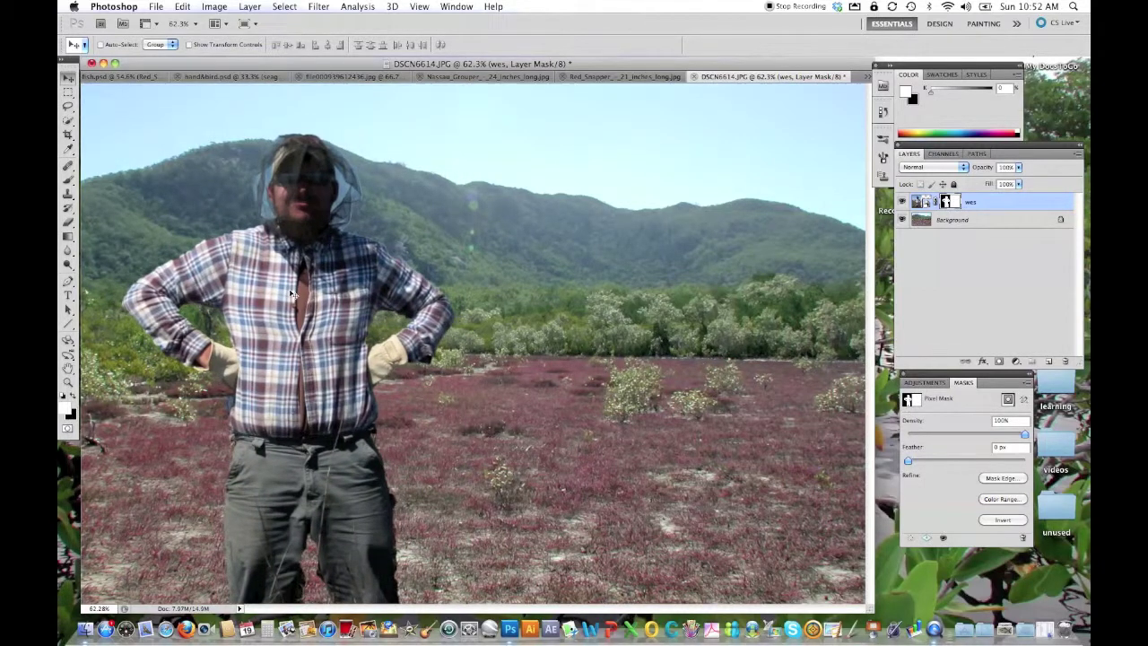